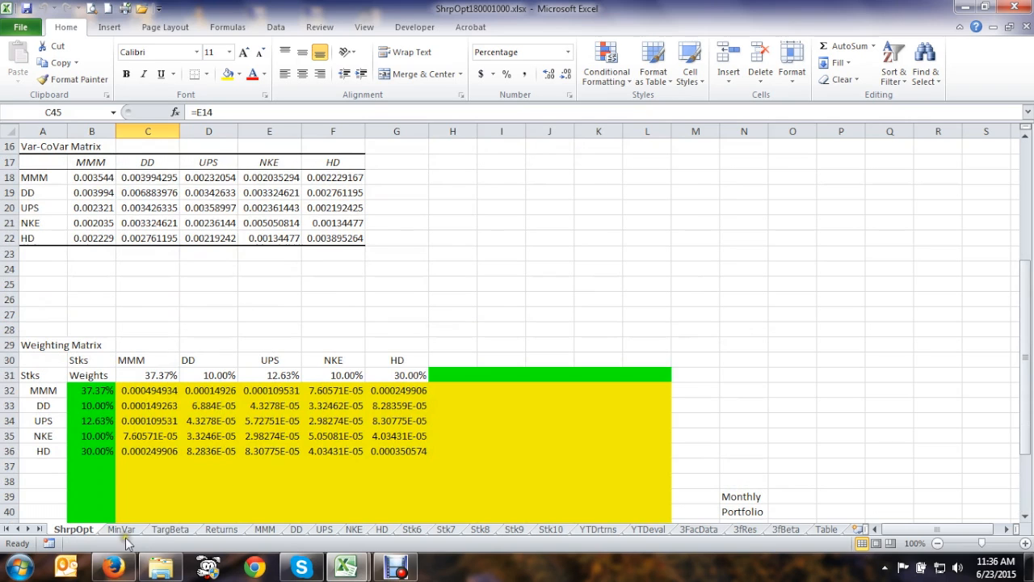
# Review the MinVar, TargBeta, Returns, MMM, YTDrtrns, YTDeval and 3FacData sheets of the workbook
pyautogui.click(120, 530)
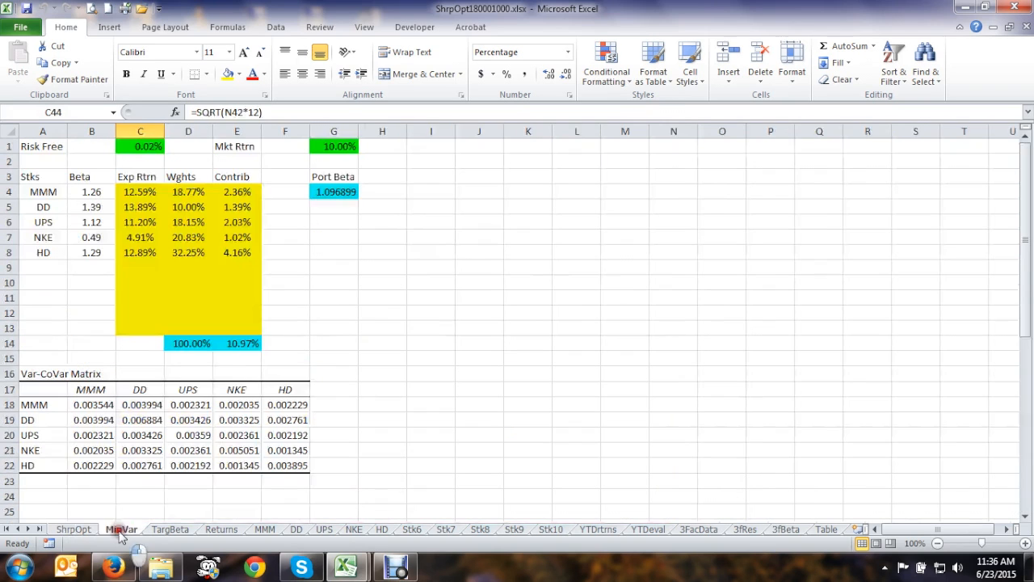
pyautogui.click(170, 529)
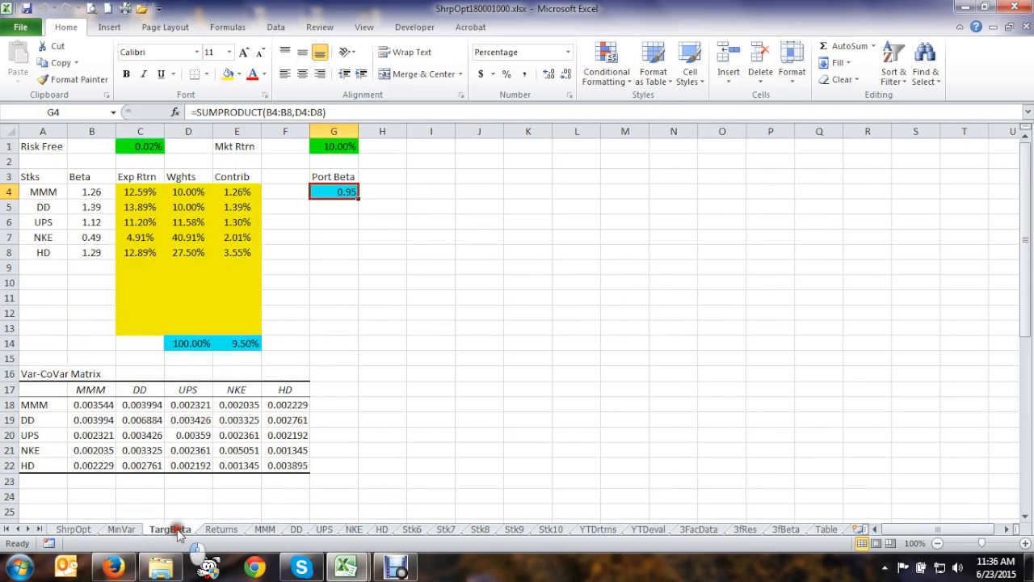
pyautogui.click(218, 529)
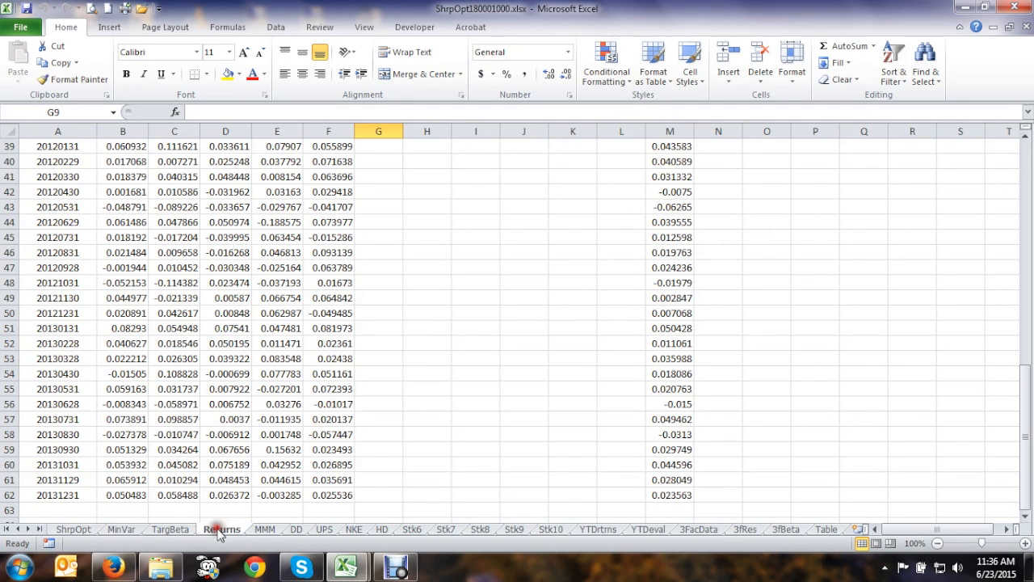
pyautogui.click(266, 529)
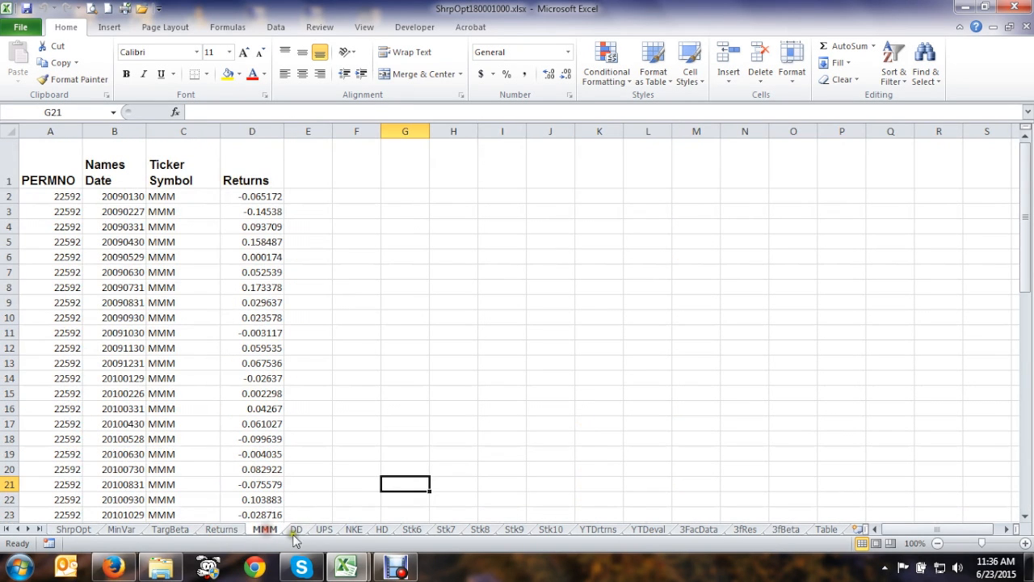
pyautogui.click(598, 530)
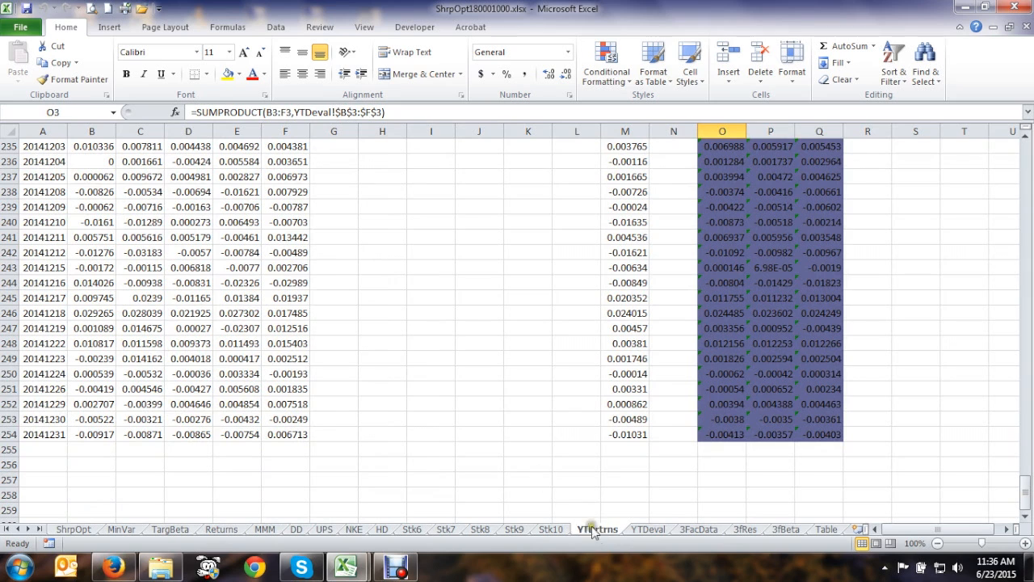
pyautogui.click(651, 529)
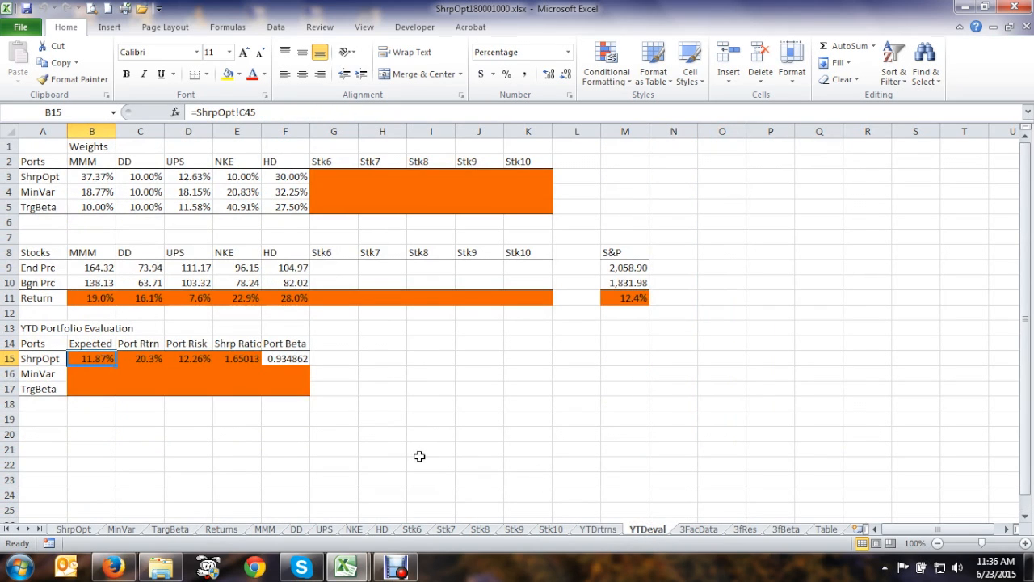
pyautogui.click(698, 529)
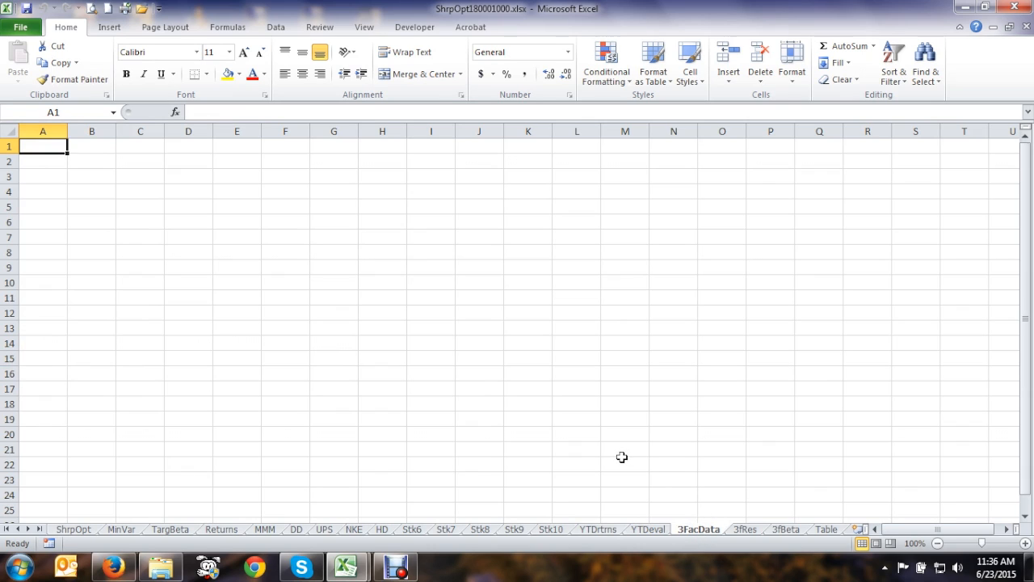
# Check the first and last dates of the monthly stock data on the Returns sheet
pyautogui.click(219, 529)
pyautogui.scroll(6, 319, 379)
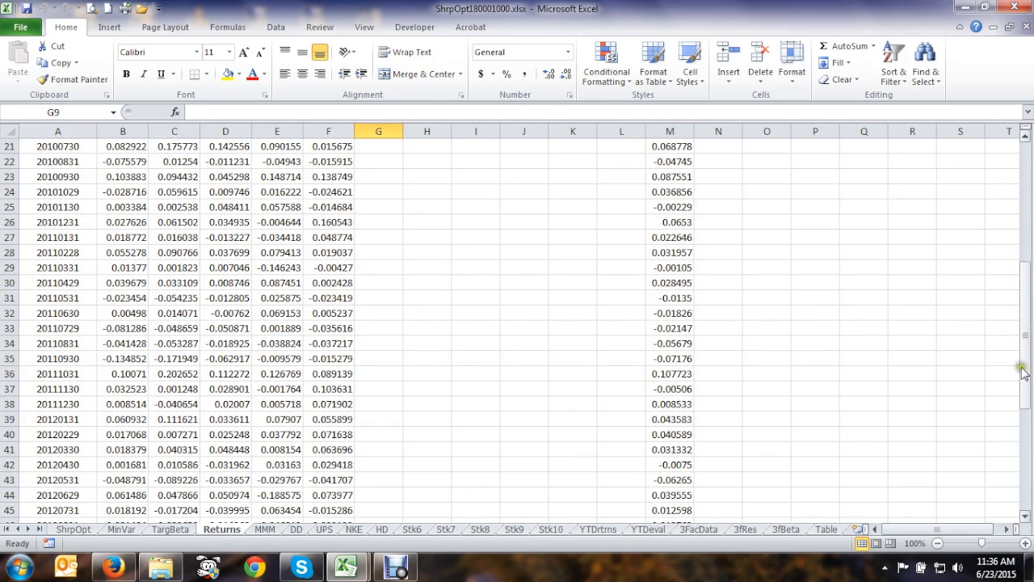
pyautogui.moveTo(1024, 380); pyautogui.dragTo(1030, 247)
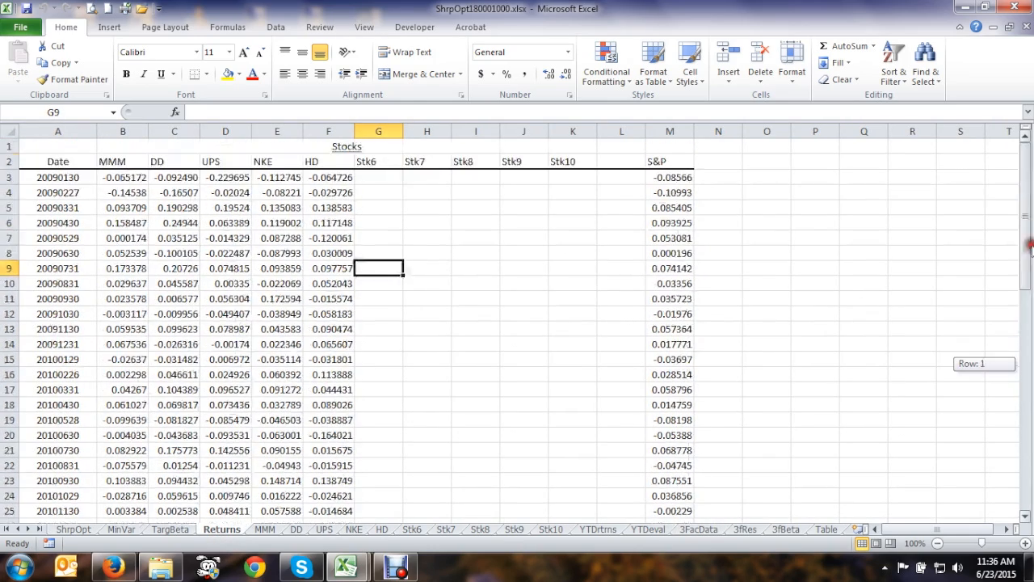
pyautogui.click(68, 178)
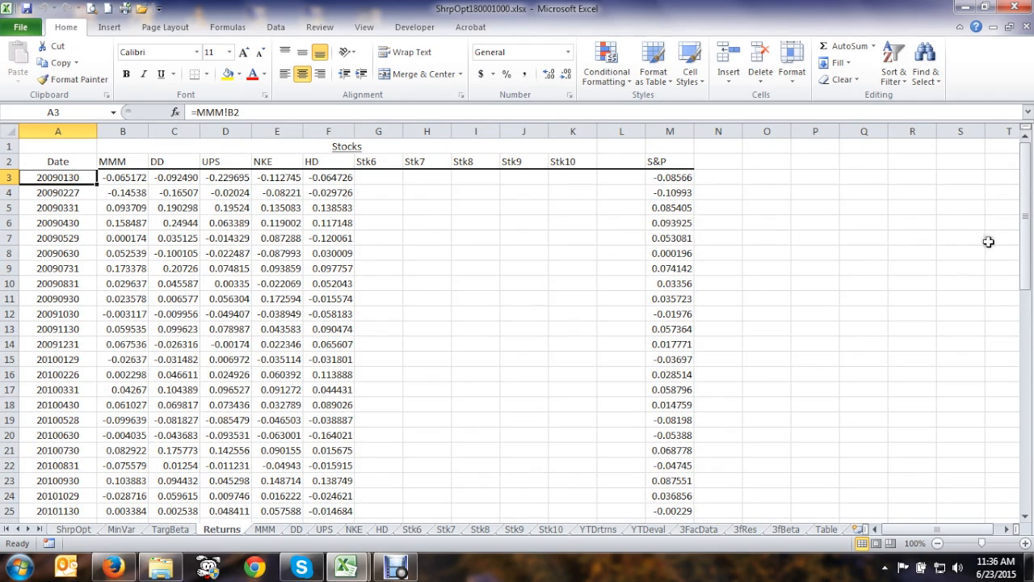
pyautogui.moveTo(1024, 226); pyautogui.dragTo(1025, 436)
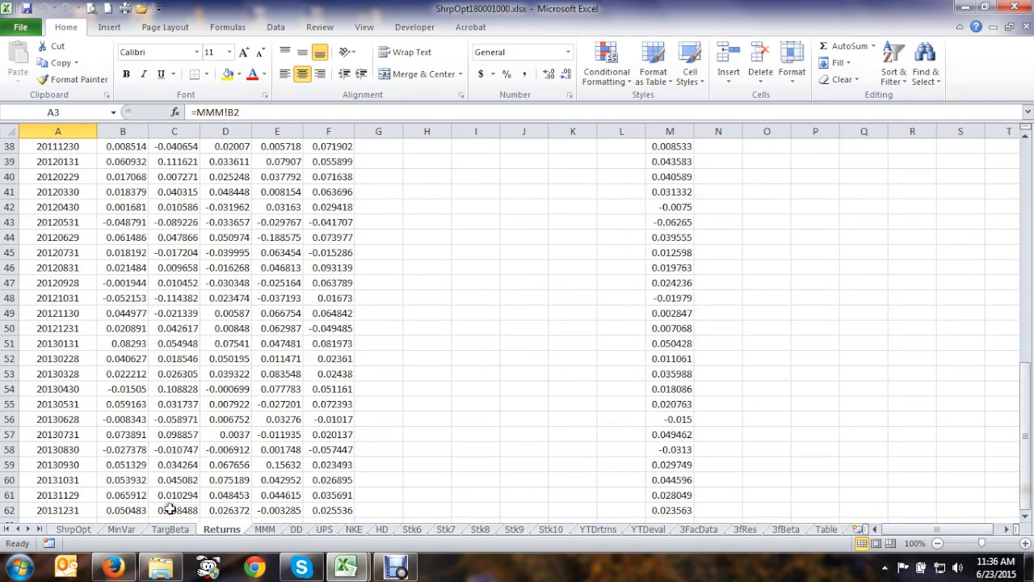
pyautogui.click(48, 510)
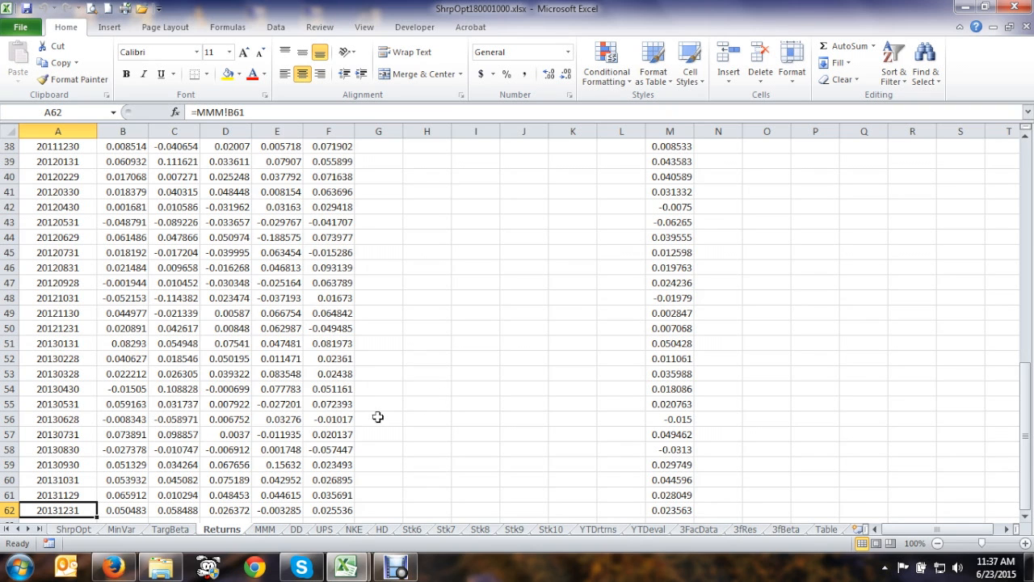
# Switch to Firefox, search the web for "ken french" and open the Data Library from his Dartmouth home page
pyautogui.click(118, 571)
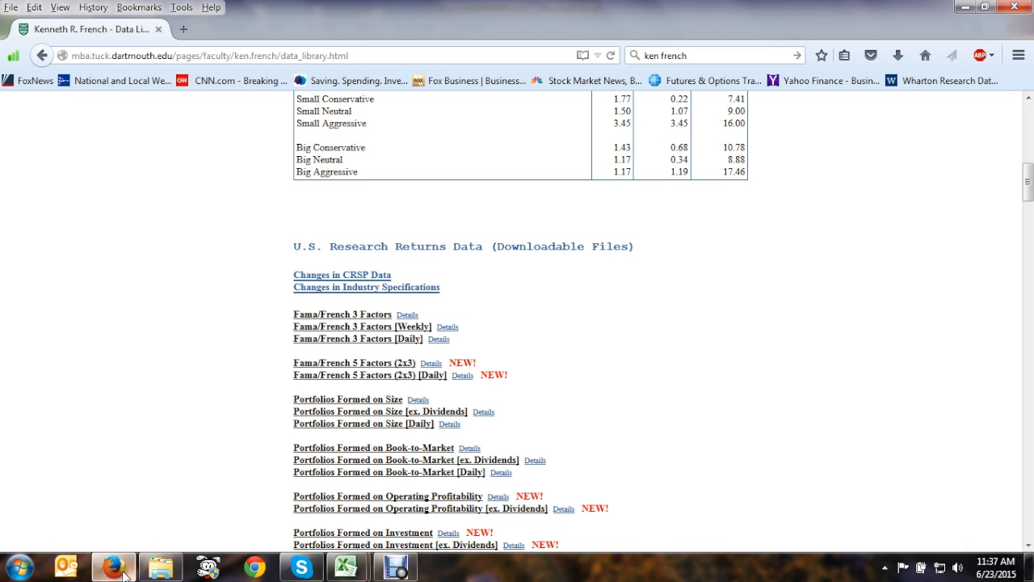
pyautogui.scroll(10, 628, 307)
pyautogui.click(722, 53)
pyautogui.click(721, 53)
pyautogui.press('Return')
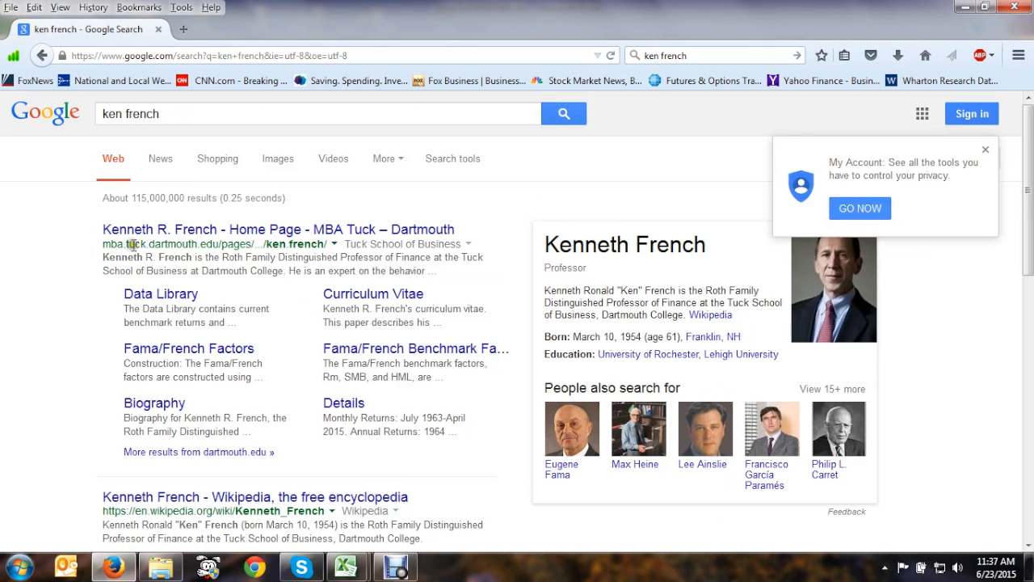
pyautogui.click(192, 234)
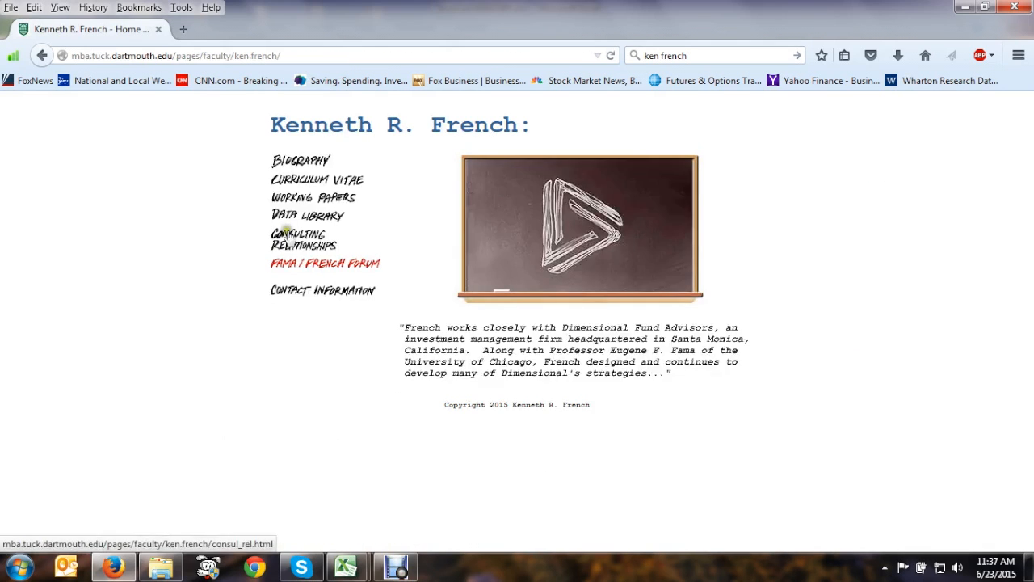
pyautogui.click(289, 214)
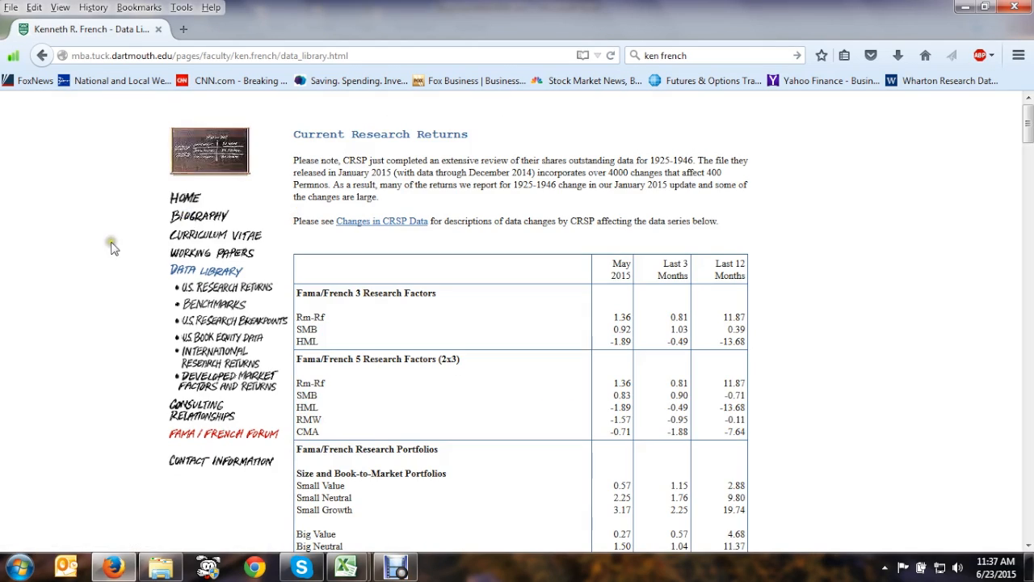
# Download the monthly Fama/French 3 Factors archive and save F-F_Research_Data_Factors.zip in the owner's folder on the KINGSTON (E:) drive
pyautogui.scroll(-4, 113, 248)
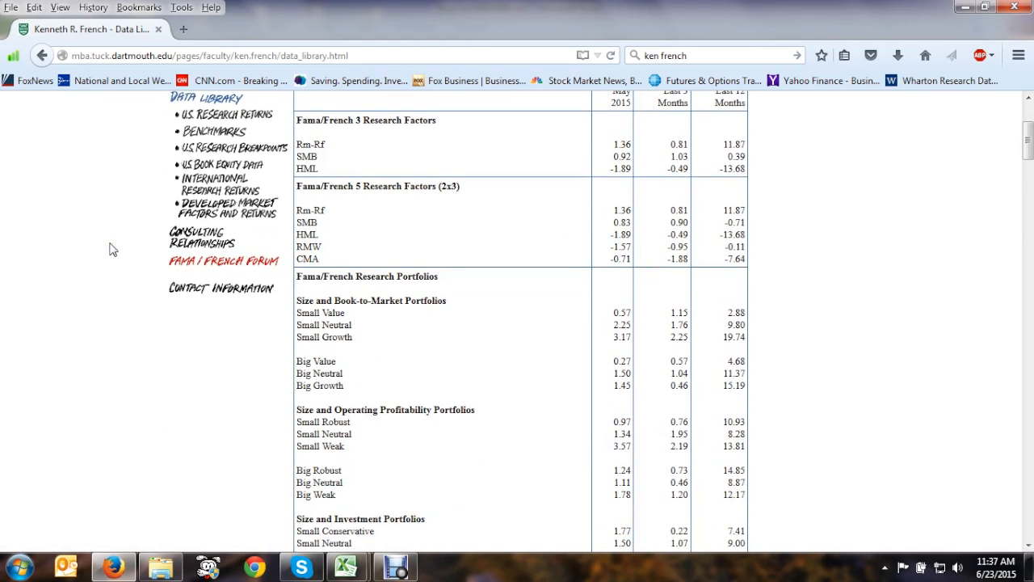
pyautogui.scroll(-11, 113, 248)
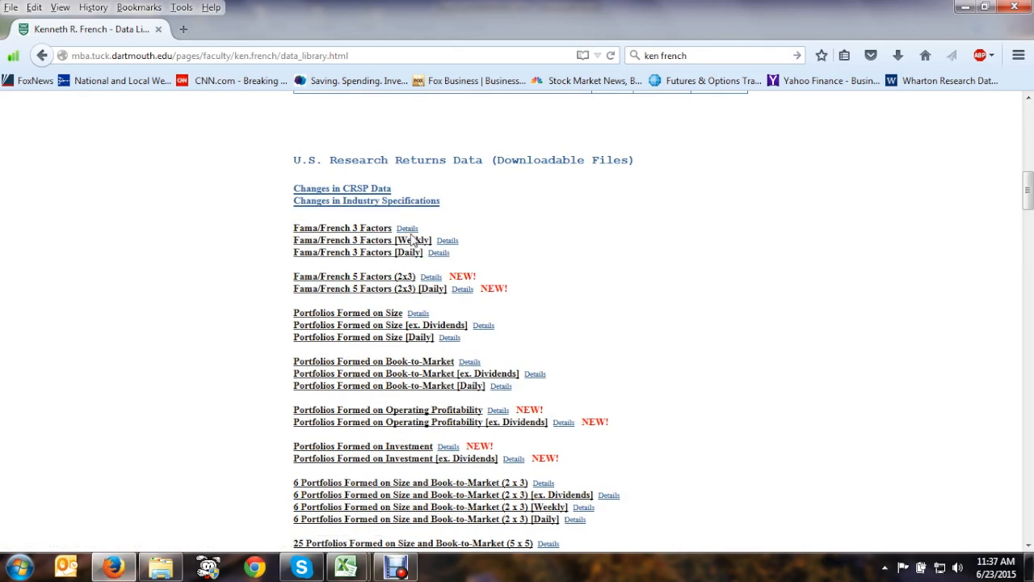
pyautogui.click(332, 229)
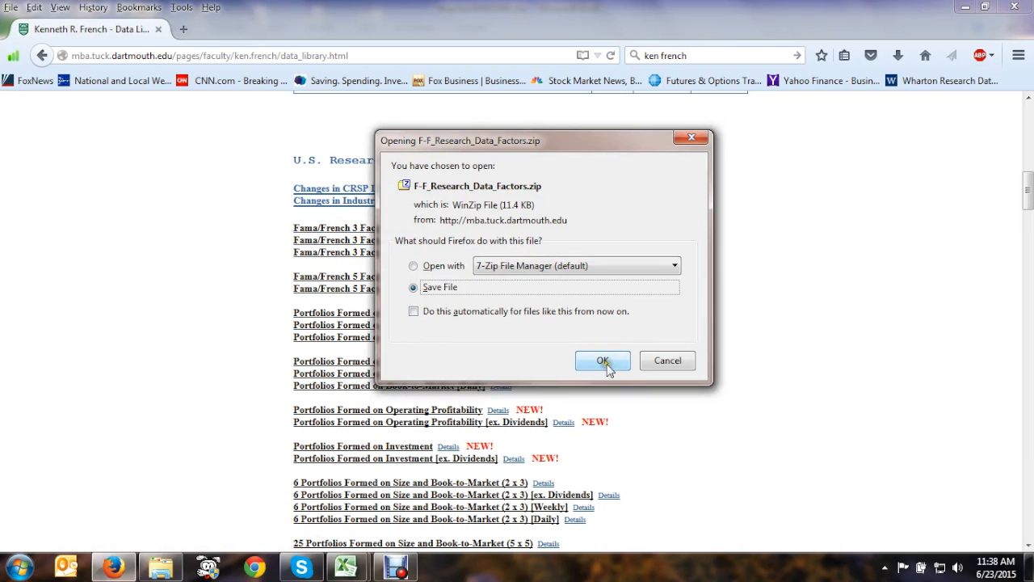
pyautogui.click(606, 364)
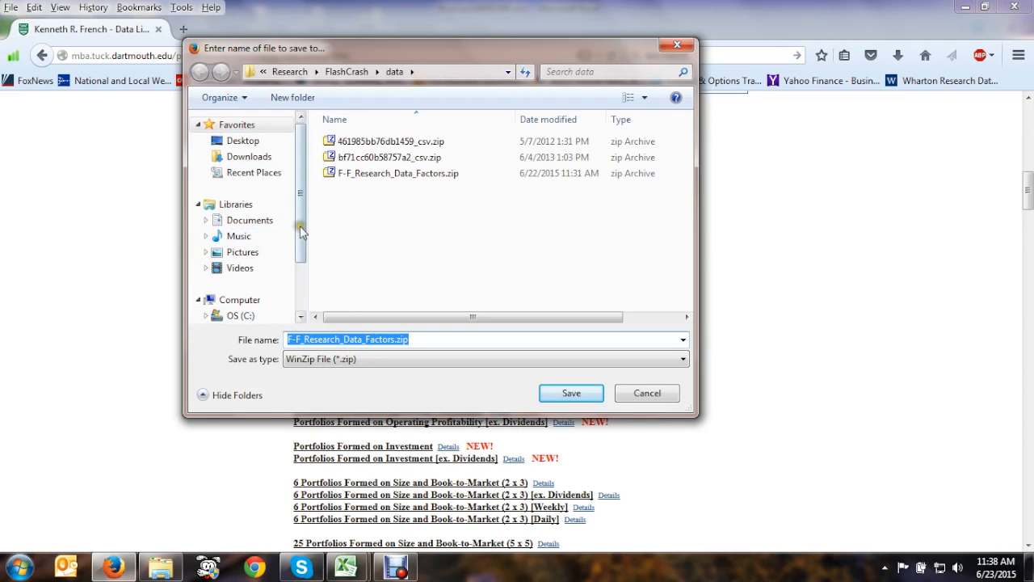
pyautogui.click(298, 273)
pyautogui.click(257, 264)
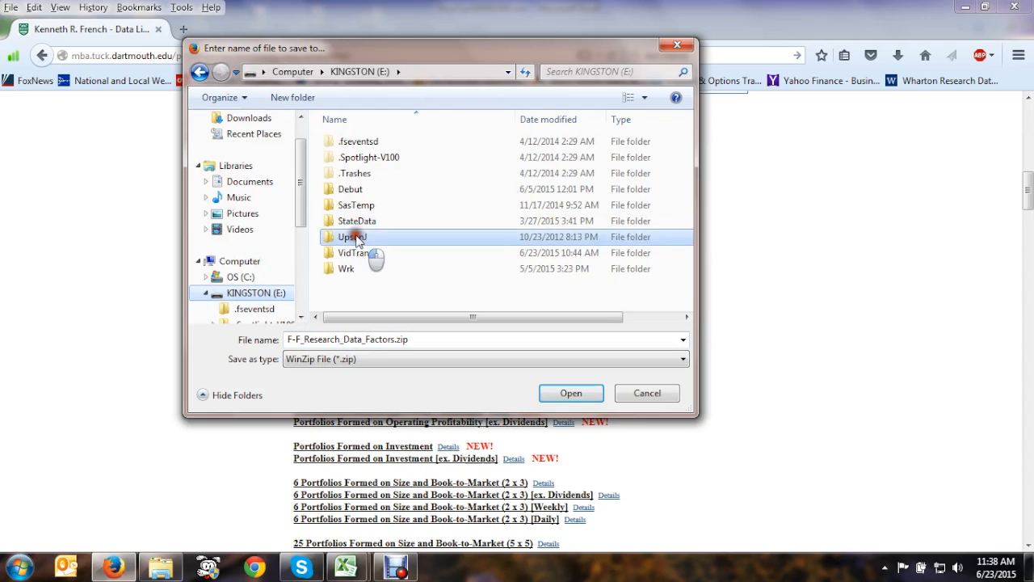
pyautogui.doubleClick(357, 237)
pyautogui.scroll(-2, 396, 257)
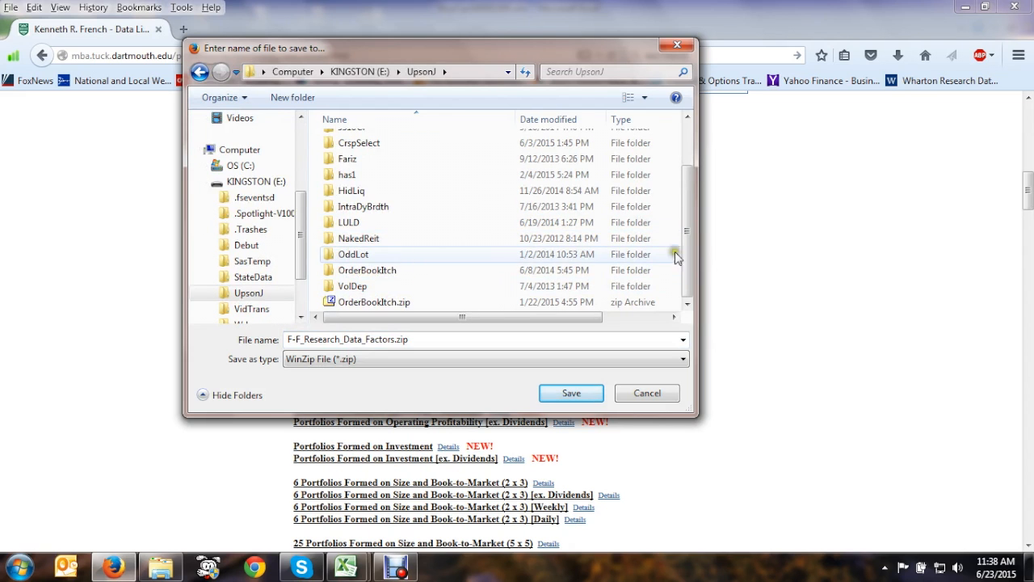
pyautogui.click(571, 394)
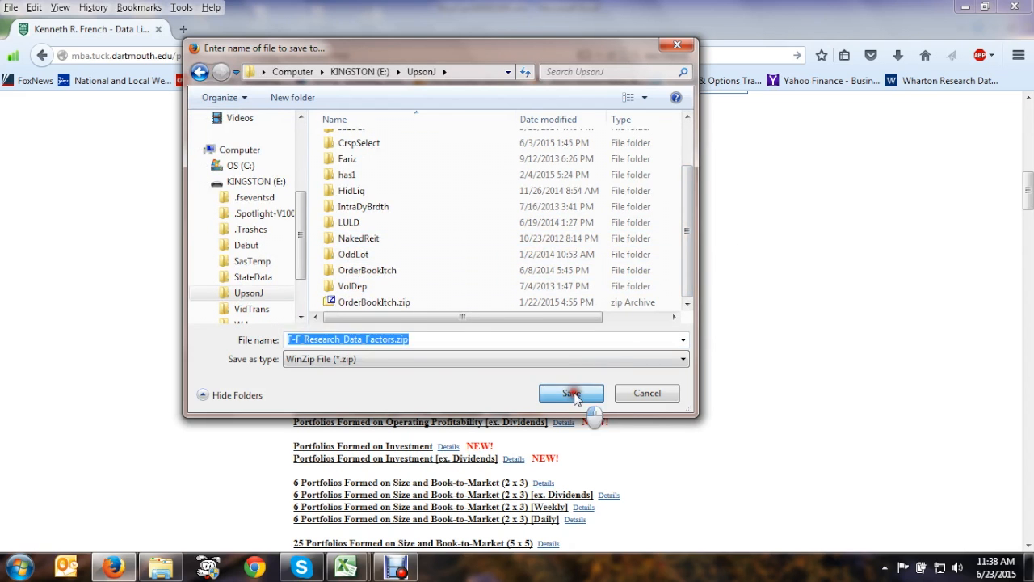
# Switch to the file manager and extract F-F_Research_Data_Factors.zip into its current folder with 7-Zip
pyautogui.click(966, 6)
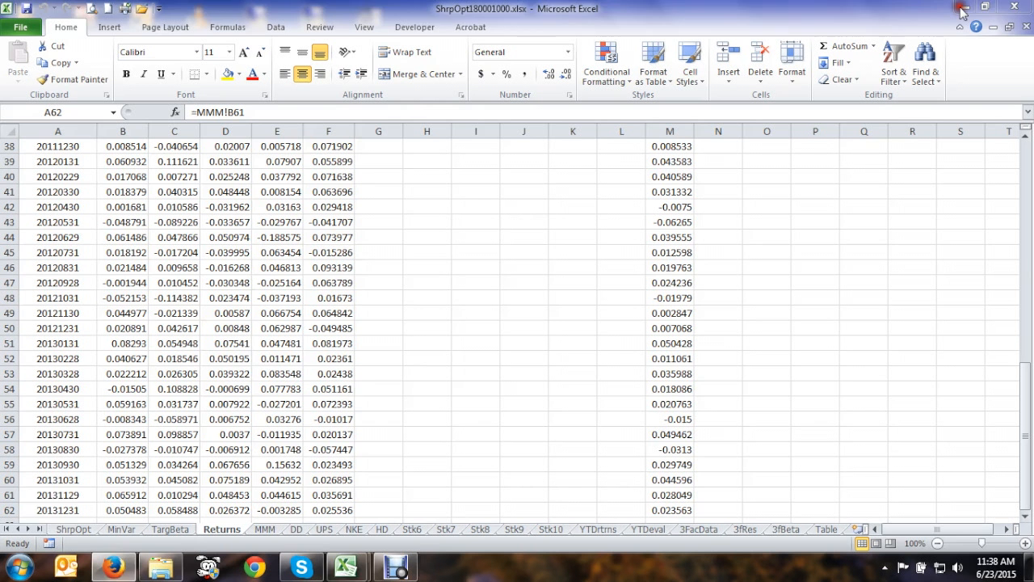
pyautogui.click(160, 567)
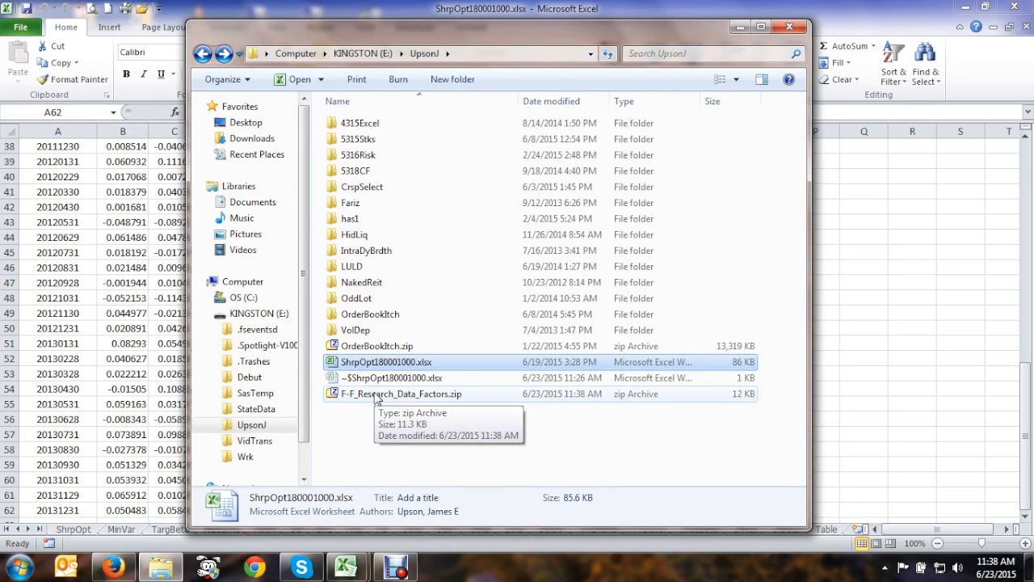
pyautogui.click(374, 396)
pyautogui.rightClick(374, 396)
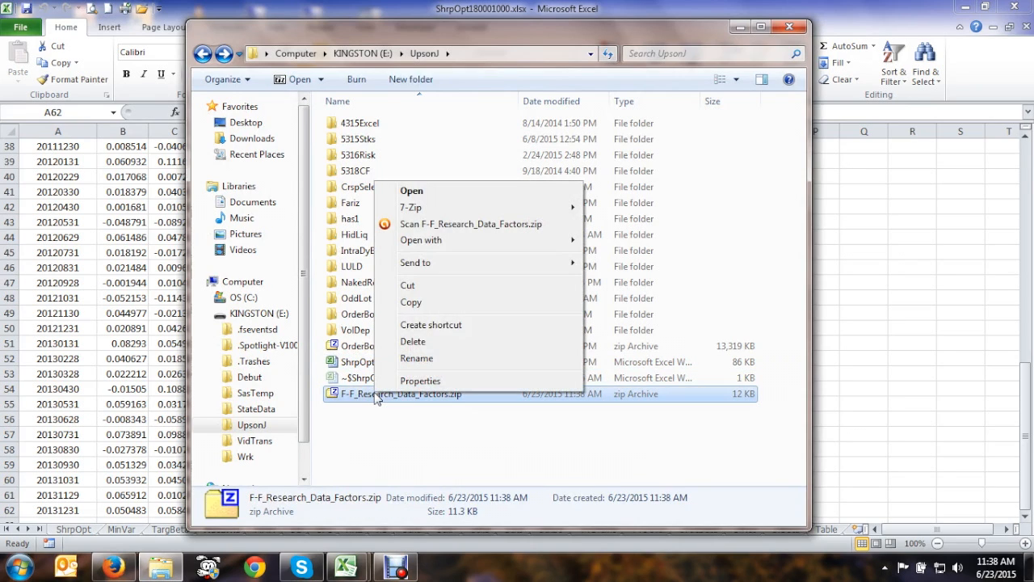
pyautogui.moveTo(473, 212)
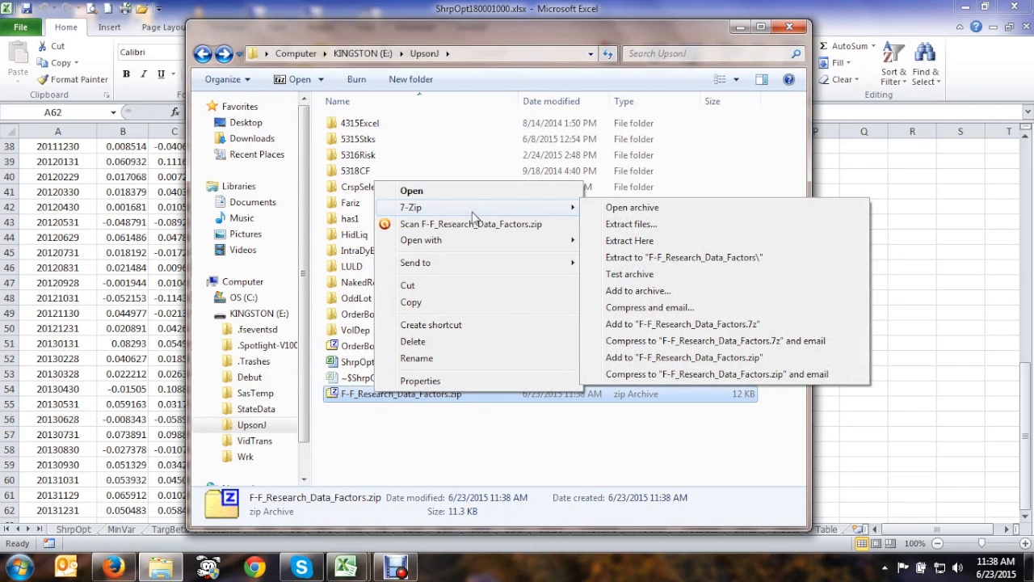
pyautogui.click(624, 240)
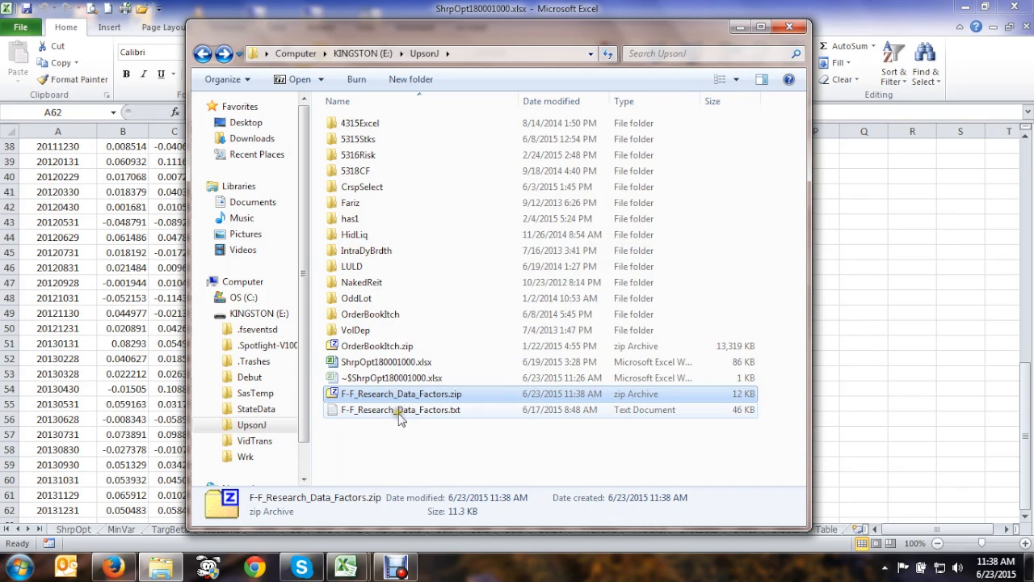
# Open F-F_Research_Data_Factors.txt in Notepad and delete the introductory text and blank line above the column headings
pyautogui.doubleClick(400, 412)
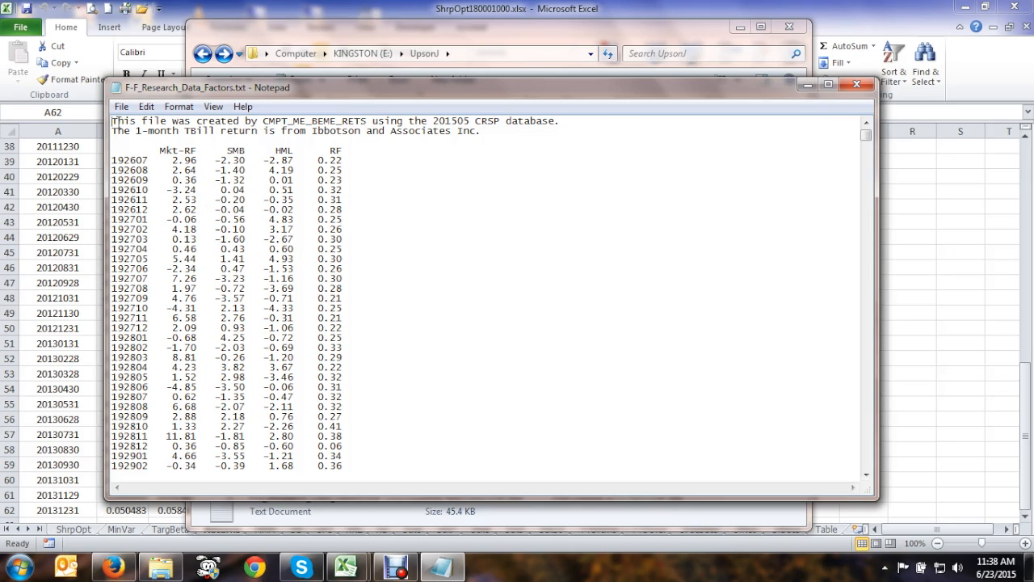
pyautogui.moveTo(112, 121); pyautogui.dragTo(488, 144)
pyautogui.press('Delete')
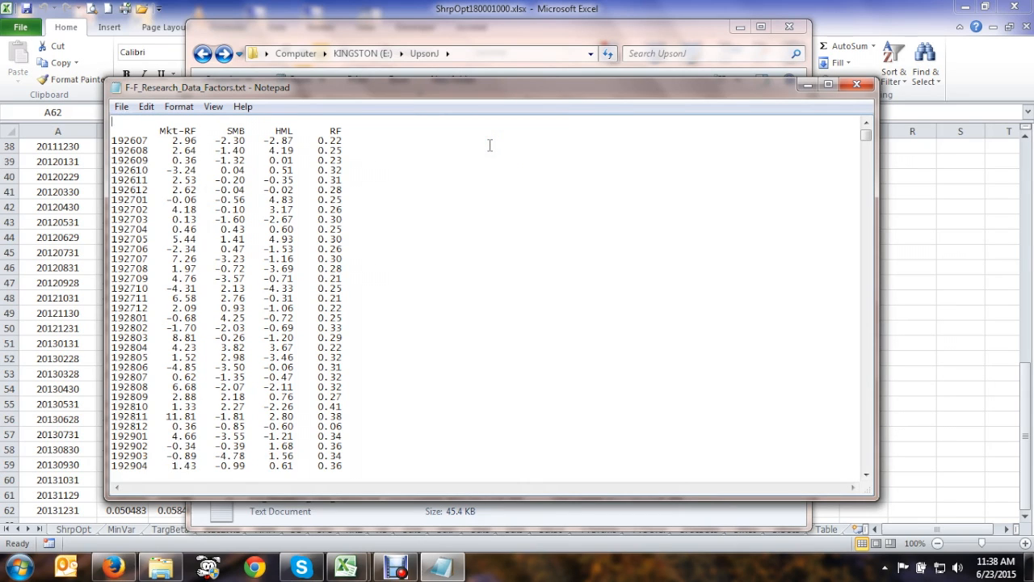
pyautogui.press('Delete')
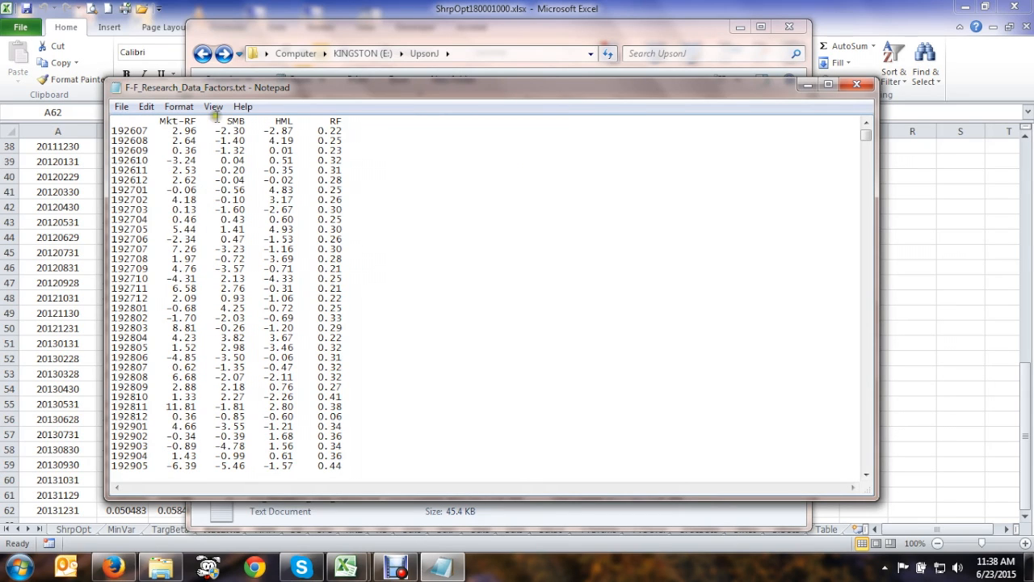
# Delete the monthly rows 192607 through 200812, leaving the Mkt-RF, SMB, HML and RF headings directly above 200901
pyautogui.click(113, 130)
pyautogui.moveTo(866, 136); pyautogui.dragTo(828, 420)
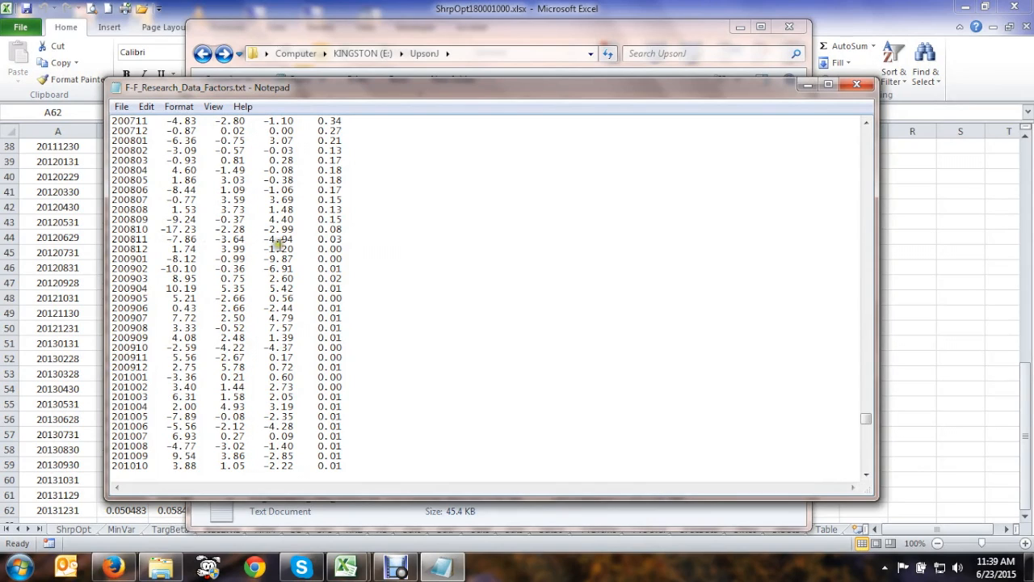
pyautogui.keyDown('shift'); pyautogui.click(349, 248); pyautogui.keyUp('shift')
pyautogui.press('Delete')
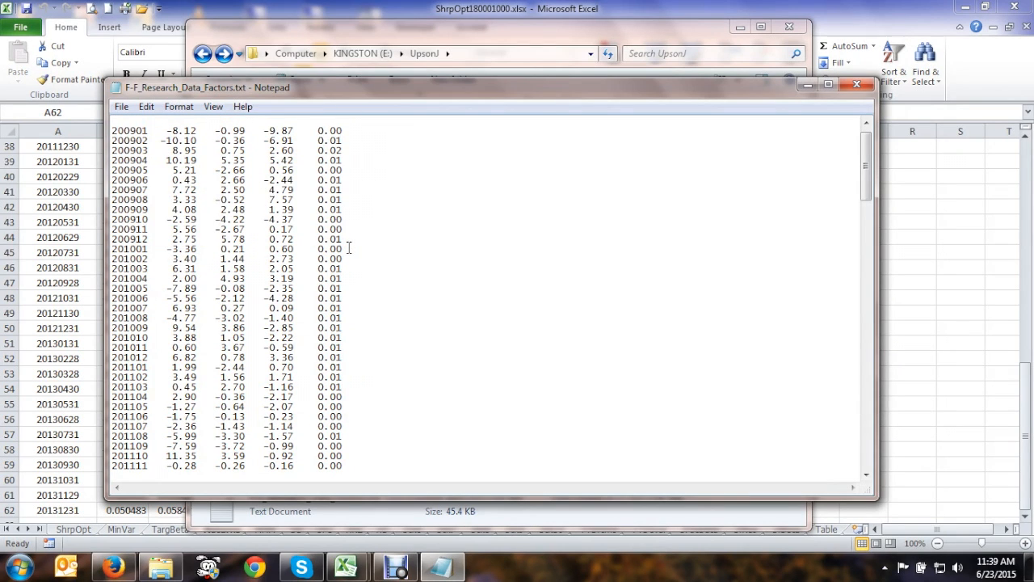
pyautogui.write('Mkt-RF     SMB     HML      RF')
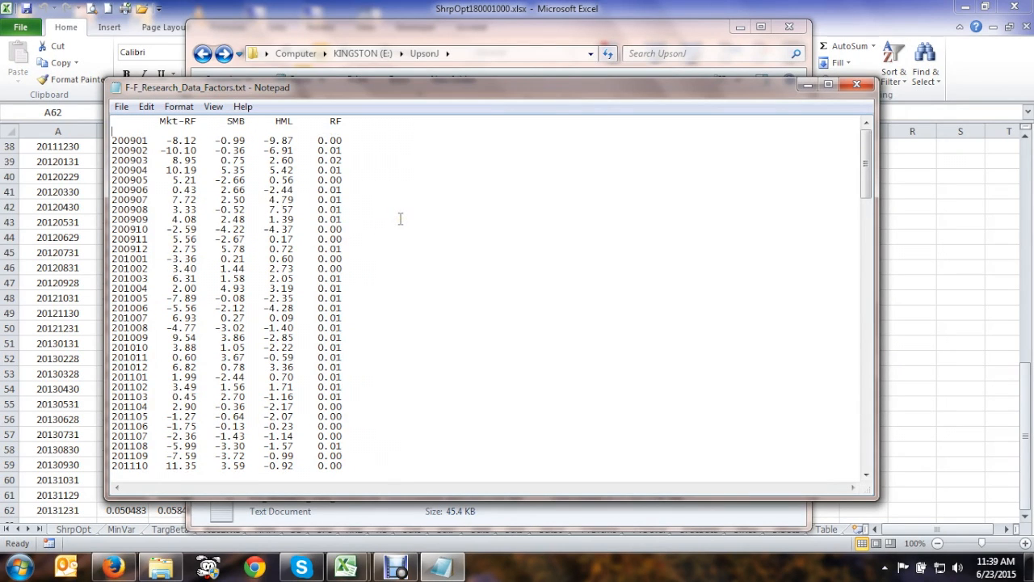
pyautogui.press('BackSpace')
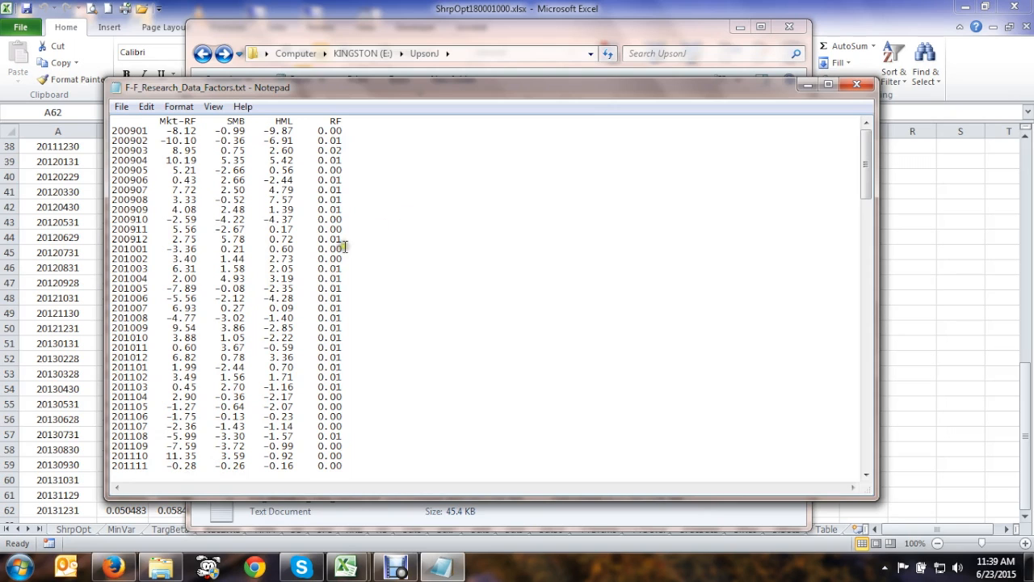
# Delete everything after the 201312 row in the text file, including the annual factors, copyright line and trailing blank line
pyautogui.scroll(-5, 343, 246)
pyautogui.scroll(-7, 344, 248)
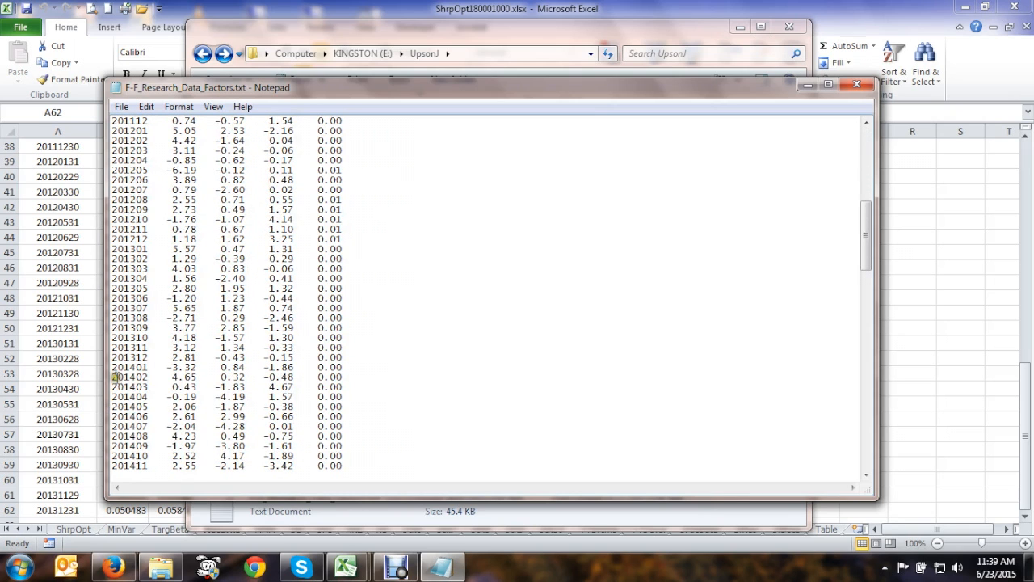
pyautogui.scroll(-13, 388, 325)
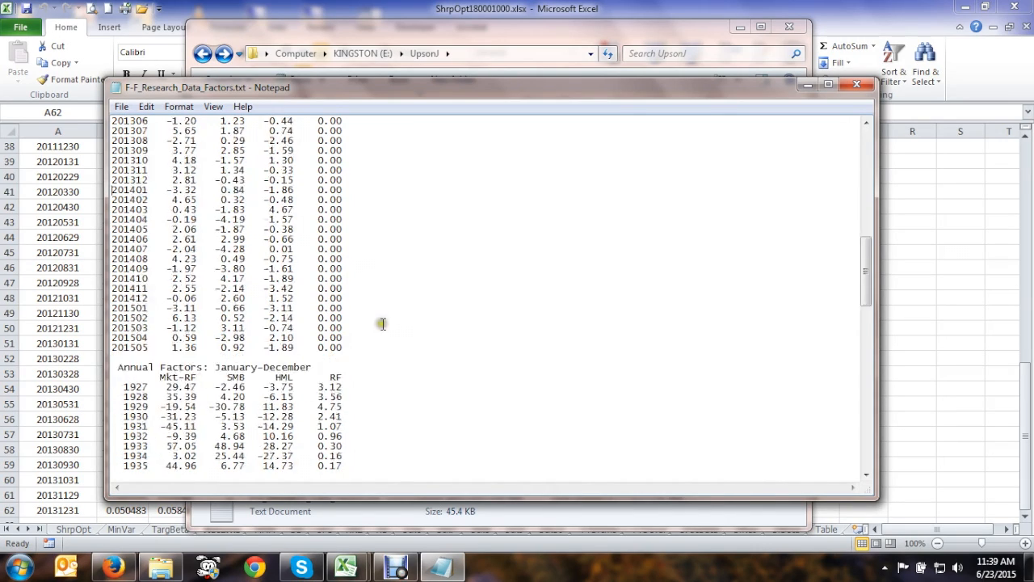
pyautogui.scroll(-19, 242, 219)
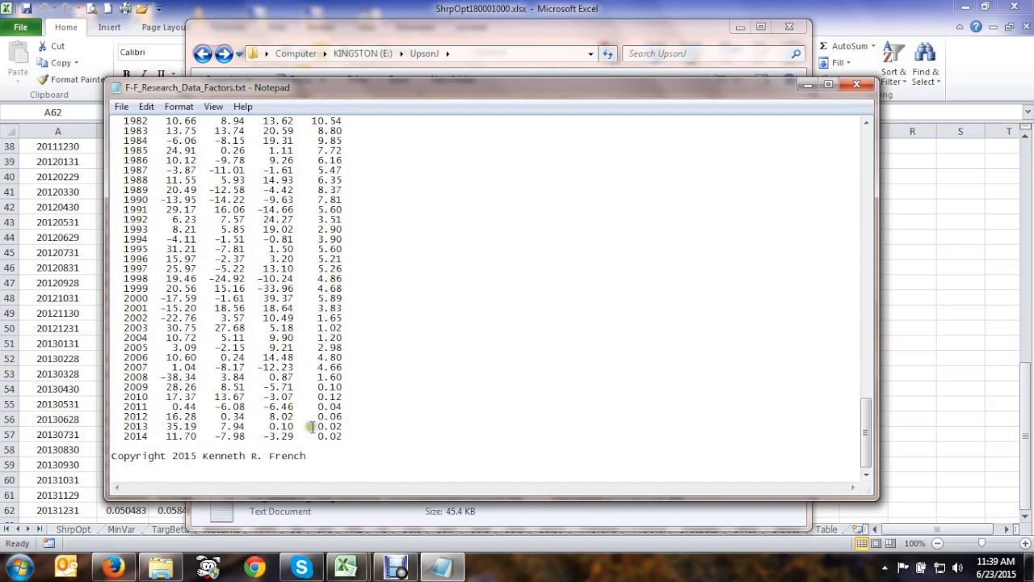
pyautogui.keyDown('shift'); pyautogui.click(323, 456); pyautogui.keyUp('shift')
pyautogui.press('Delete')
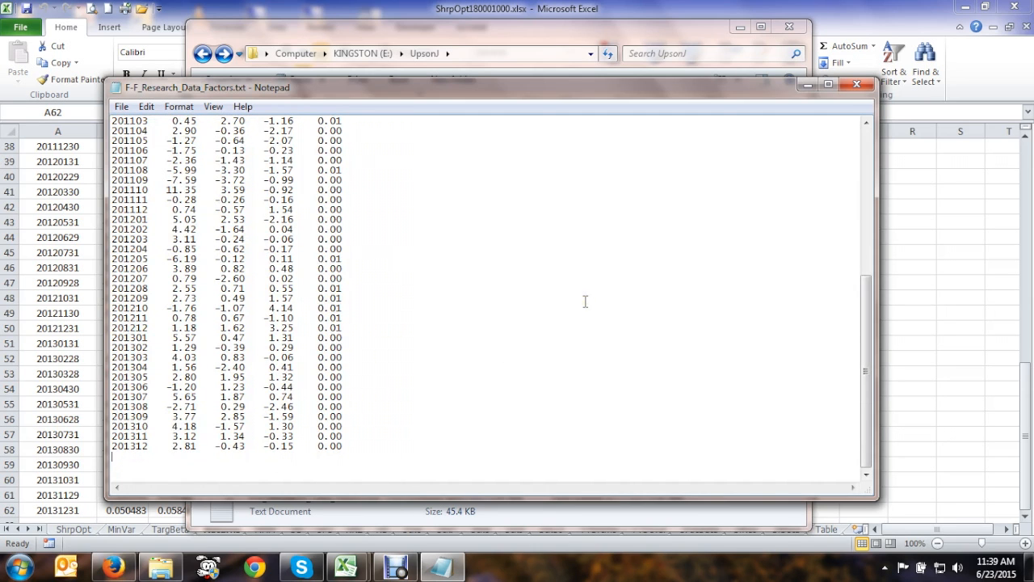
pyautogui.press('BackSpace')
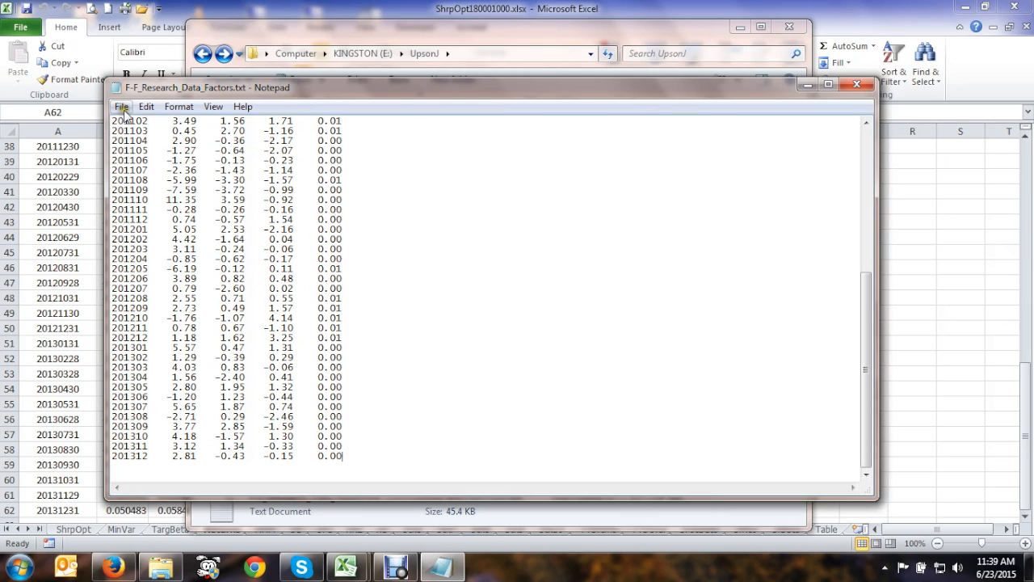
# Add a YMD heading above the date column, realign the other headings with their columns, and save the text file
pyautogui.moveTo(865, 370); pyautogui.dragTo(868, 161)
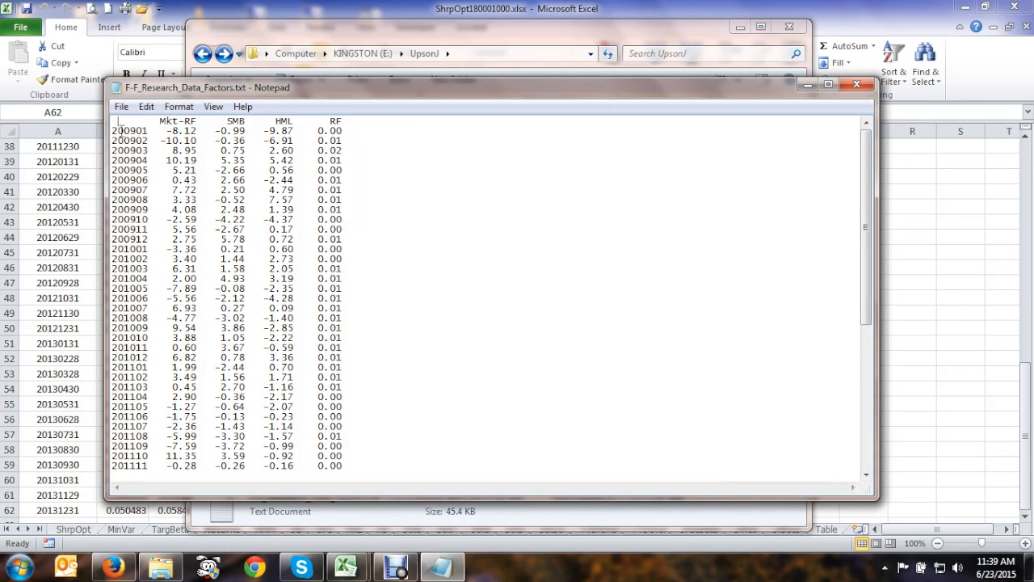
pyautogui.write('YMD')
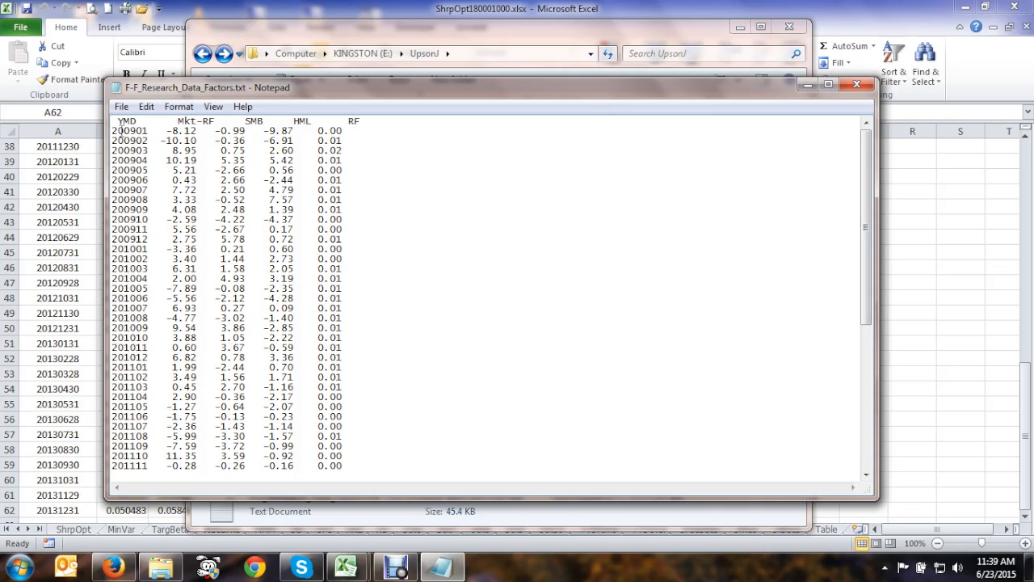
pyautogui.press('Delete')
pyautogui.press('Delete')
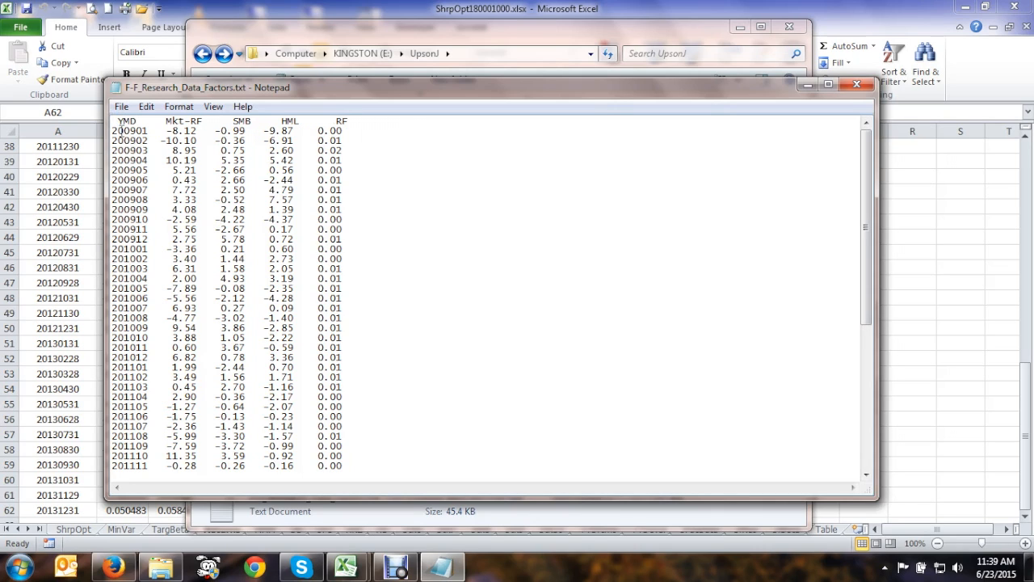
pyautogui.press('Delete')
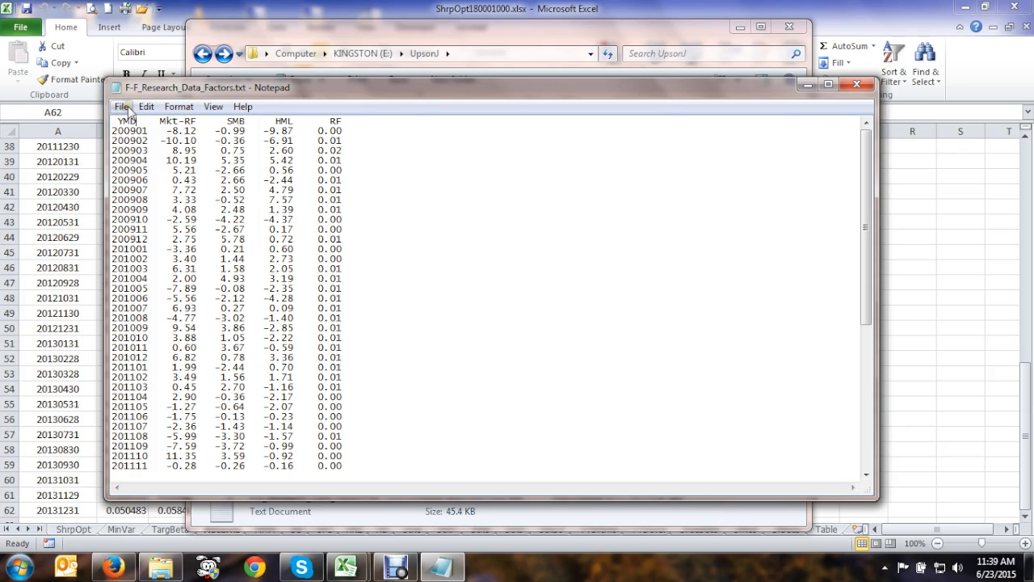
pyautogui.click(122, 107)
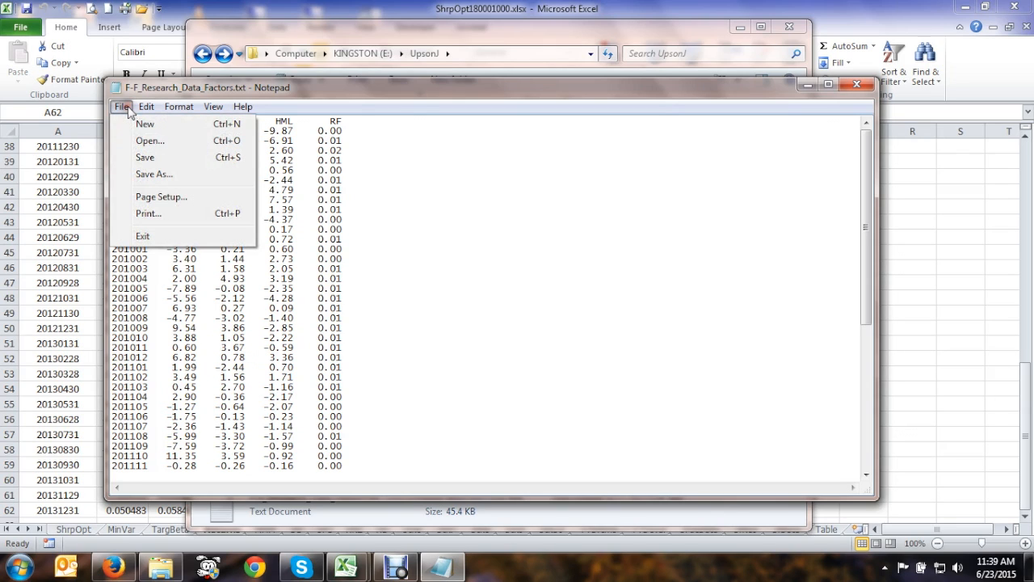
pyautogui.click(143, 159)
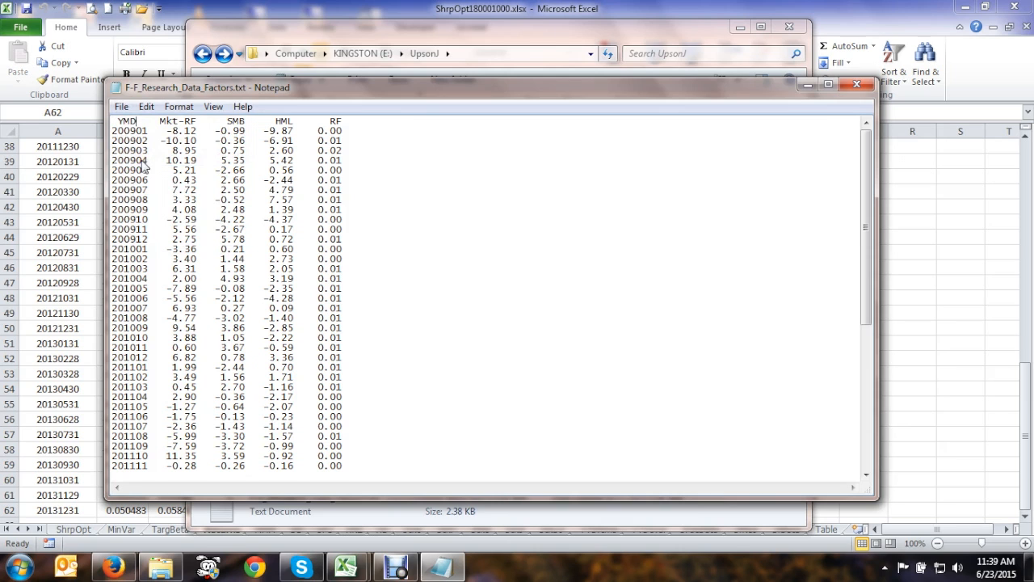
# Switch to the Excel workbook and start a text import of F-F_Research_Data_Factors.txt from the KINGSTON (E:) drive on the 3FacData sheet
pyautogui.click(935, 318)
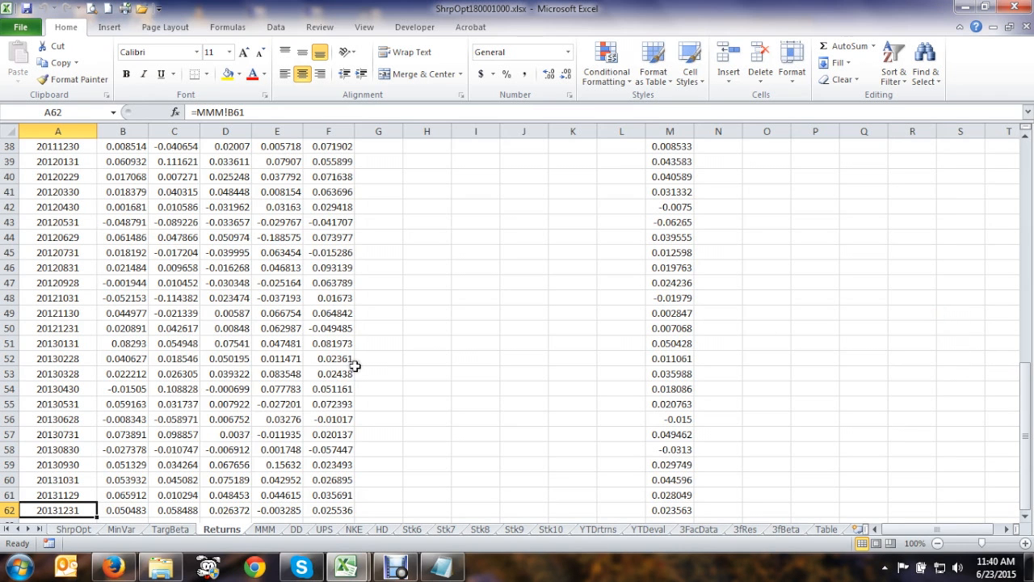
pyautogui.click(696, 530)
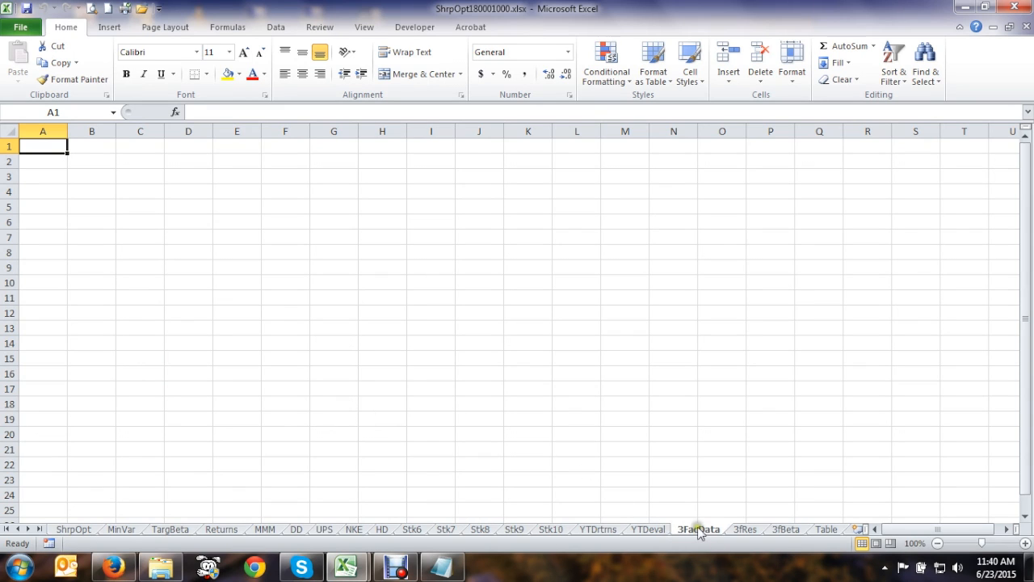
pyautogui.click(279, 30)
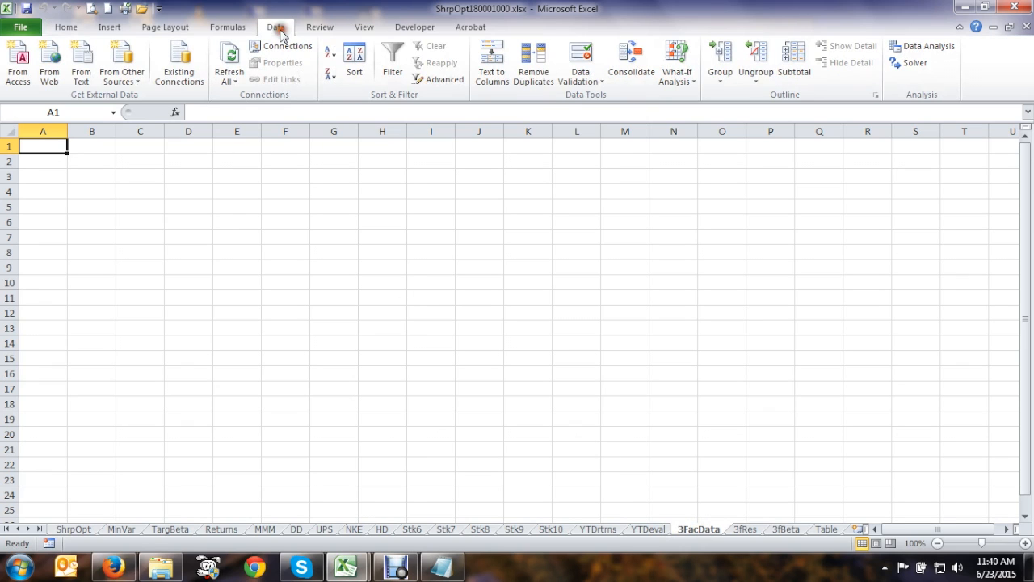
pyautogui.click(82, 78)
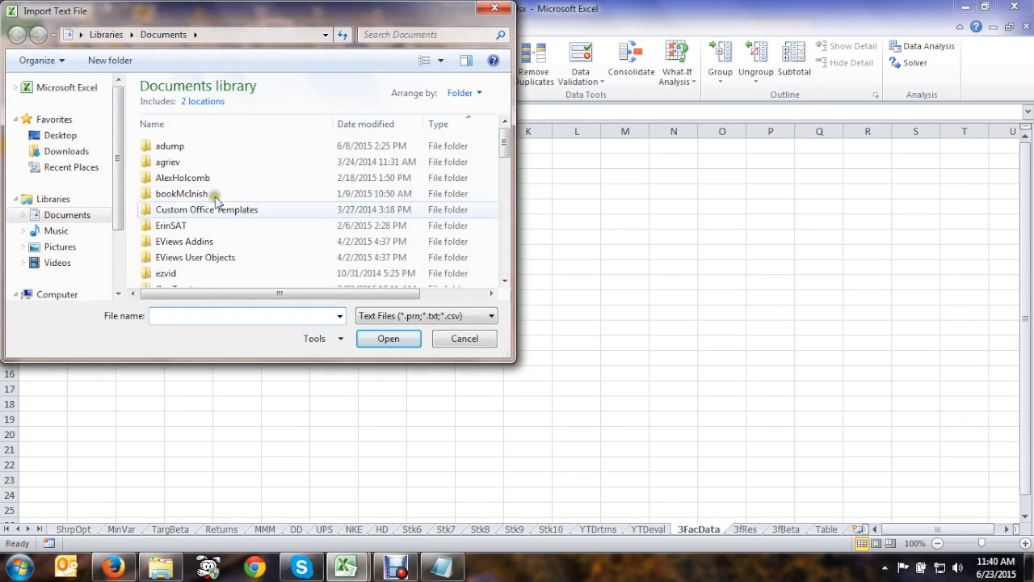
pyautogui.scroll(-2, 117, 170)
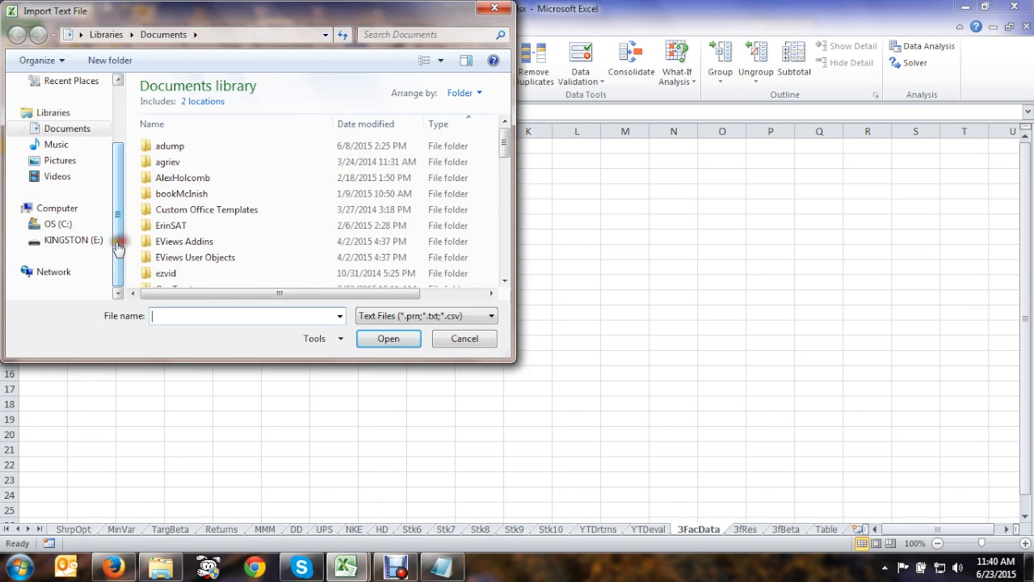
pyautogui.click(75, 240)
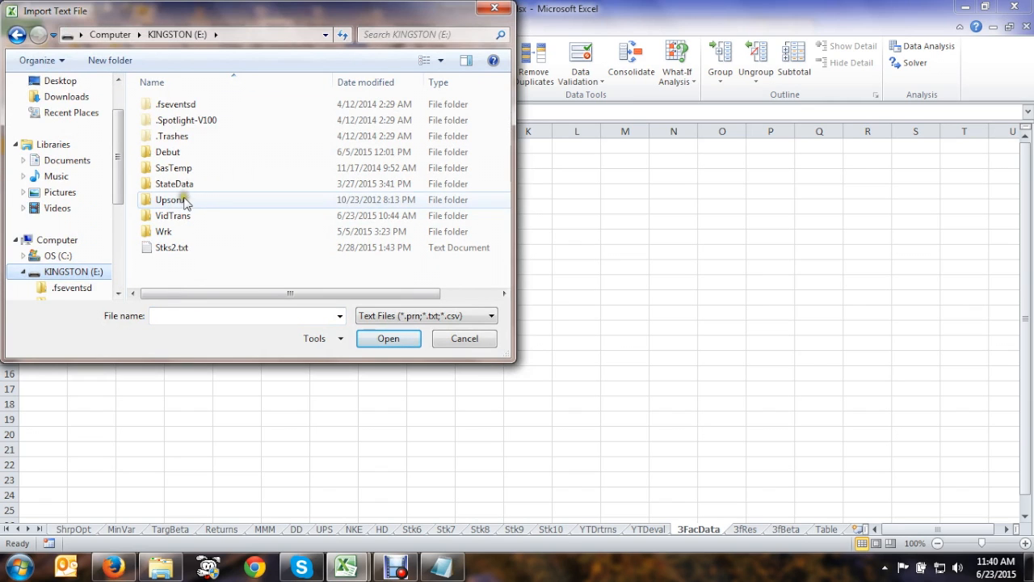
pyautogui.doubleClick(184, 201)
pyautogui.scroll(-2, 249, 191)
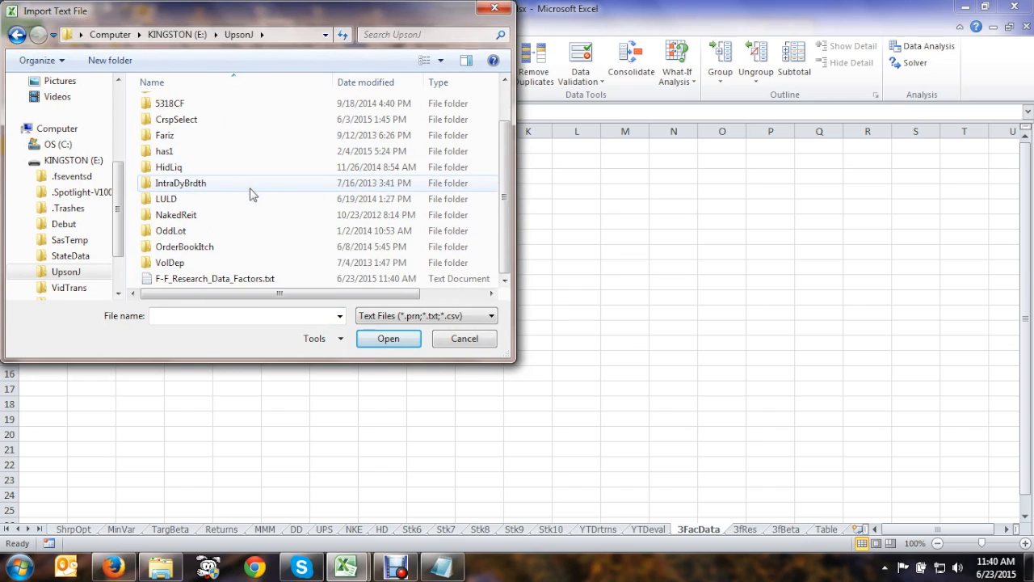
pyautogui.click(224, 279)
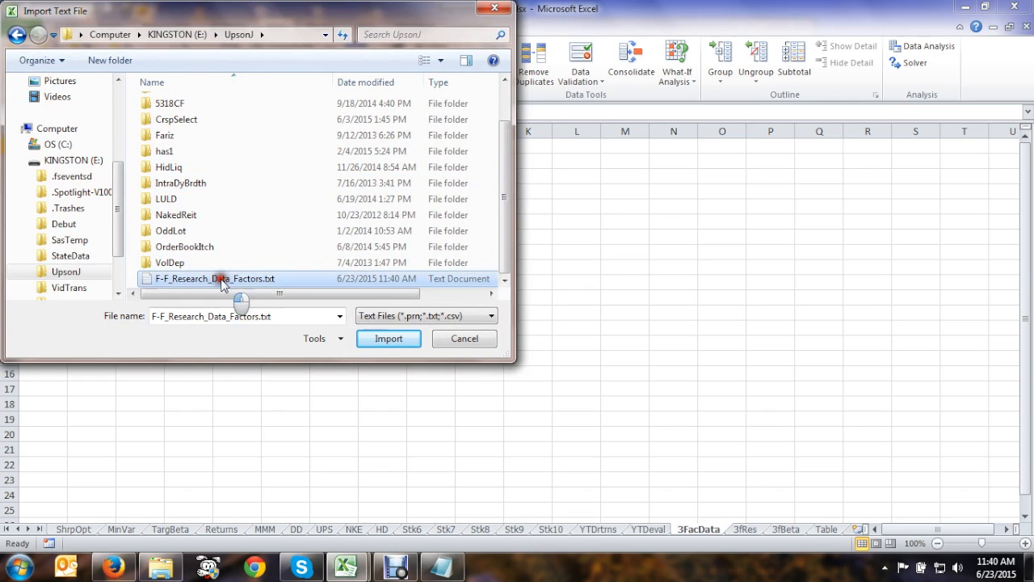
pyautogui.click(389, 338)
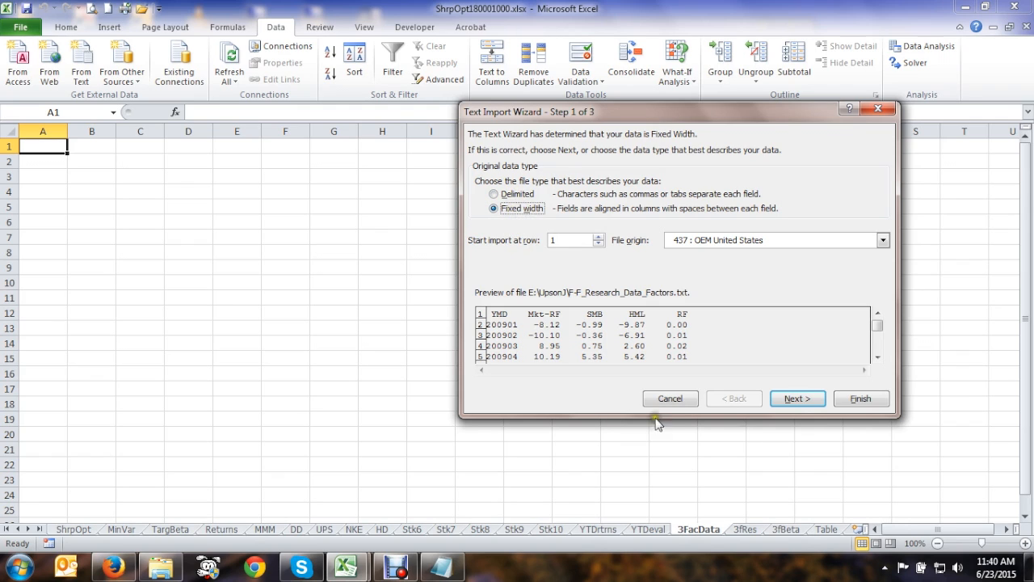
# Import the file as fixed width with the suggested column breaks and General format, placing the data at A1 of the existing worksheet
pyautogui.click(797, 399)
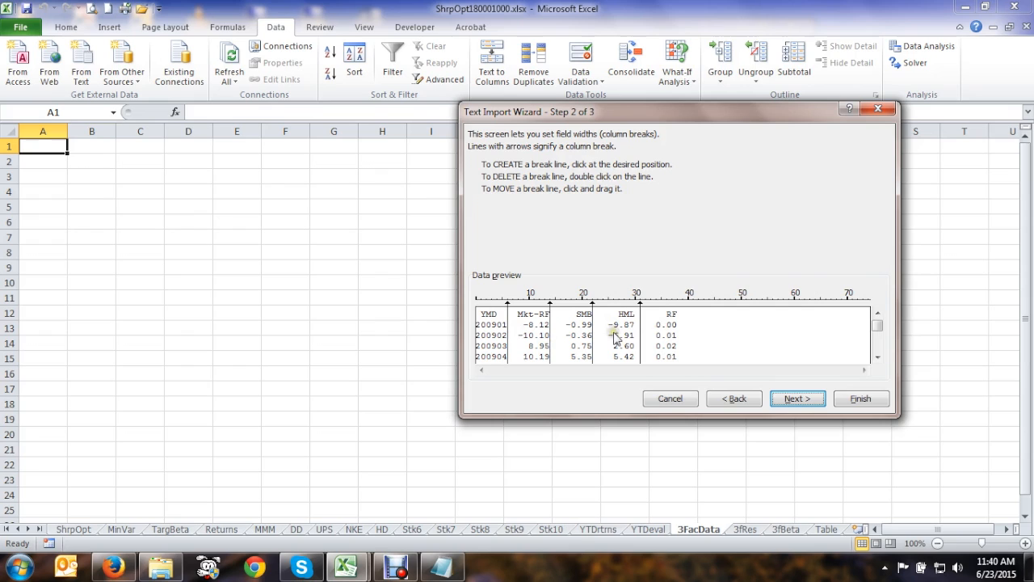
pyautogui.moveTo(881, 332)
pyautogui.mouseDown()
pyautogui.moveTo(880, 369)
pyautogui.moveTo(881, 319)
pyautogui.mouseUp()
pyautogui.click(796, 399)
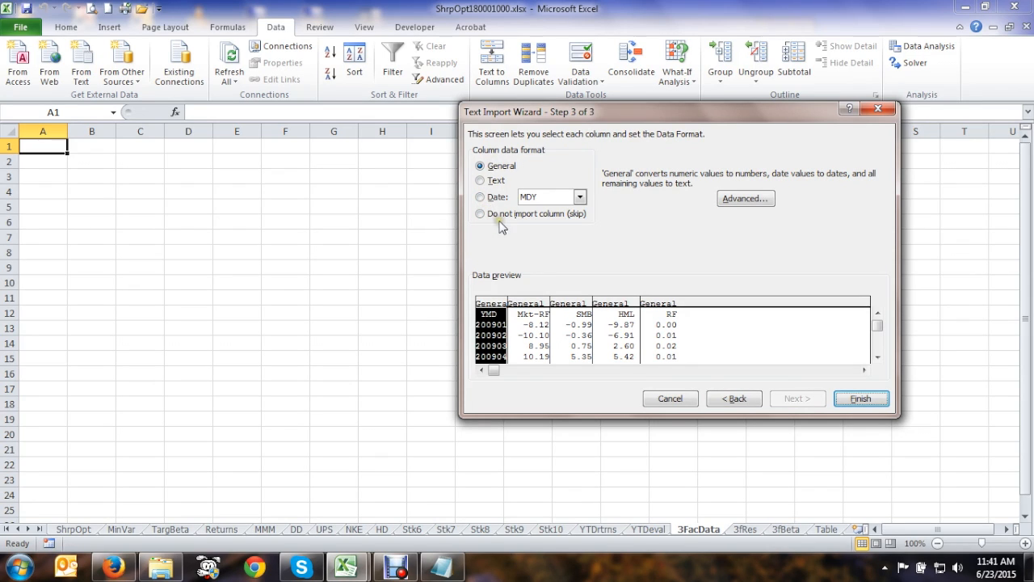
pyautogui.click(859, 400)
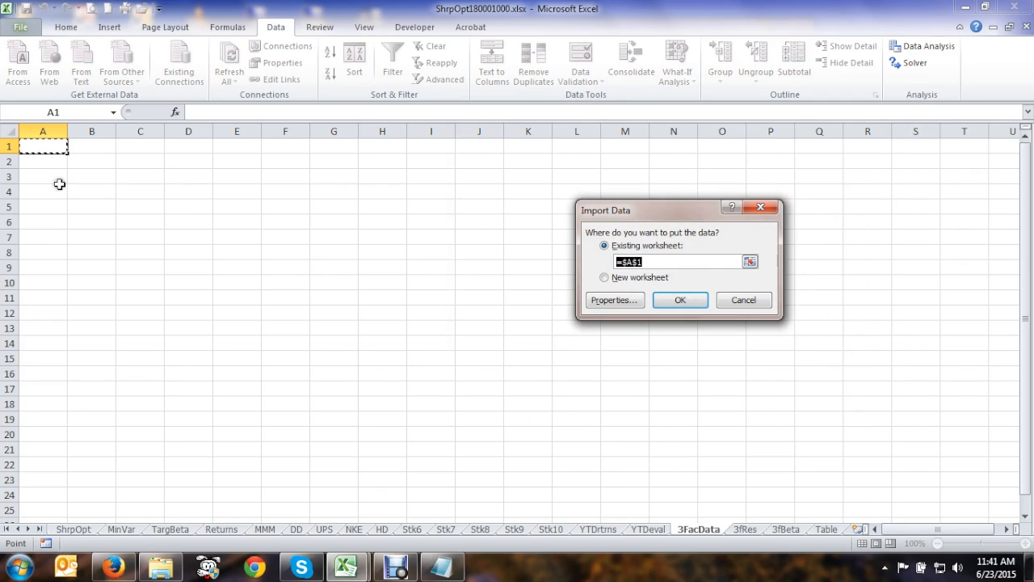
pyautogui.click(680, 301)
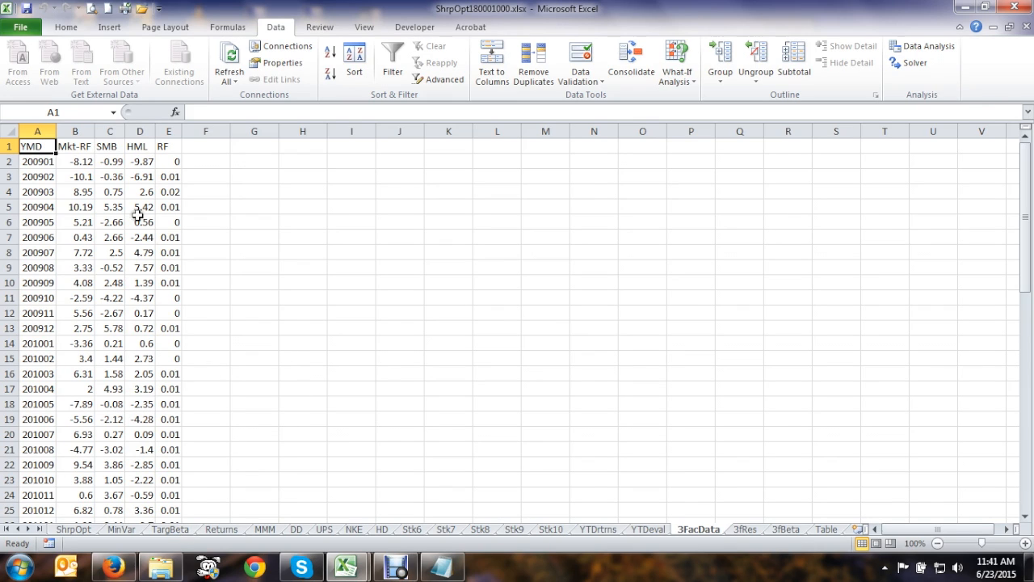
# Compare the scale of the first Mkt-RF value on 3FacData with the first MMM return on the Returns sheet
pyautogui.click(84, 166)
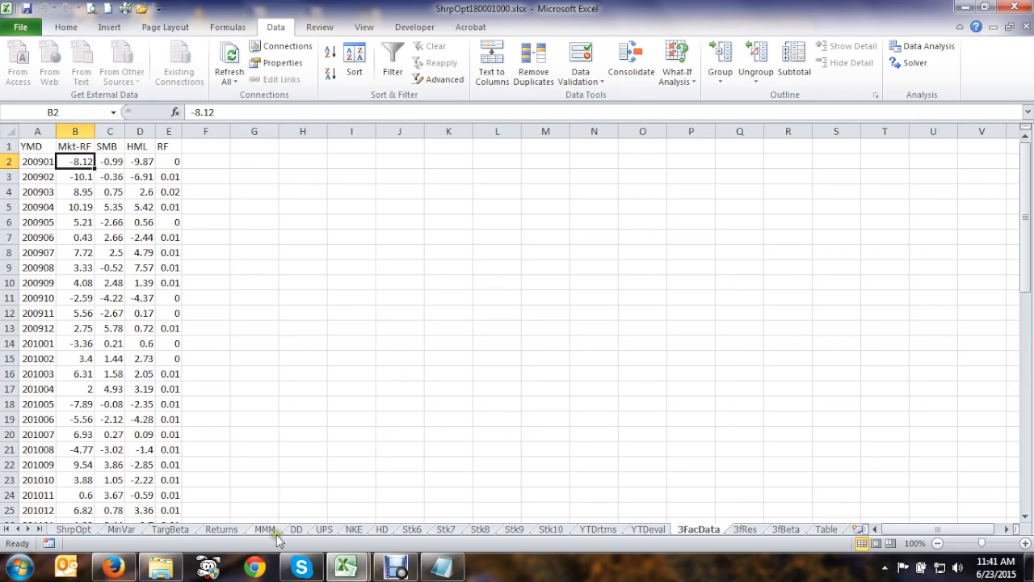
pyautogui.click(226, 529)
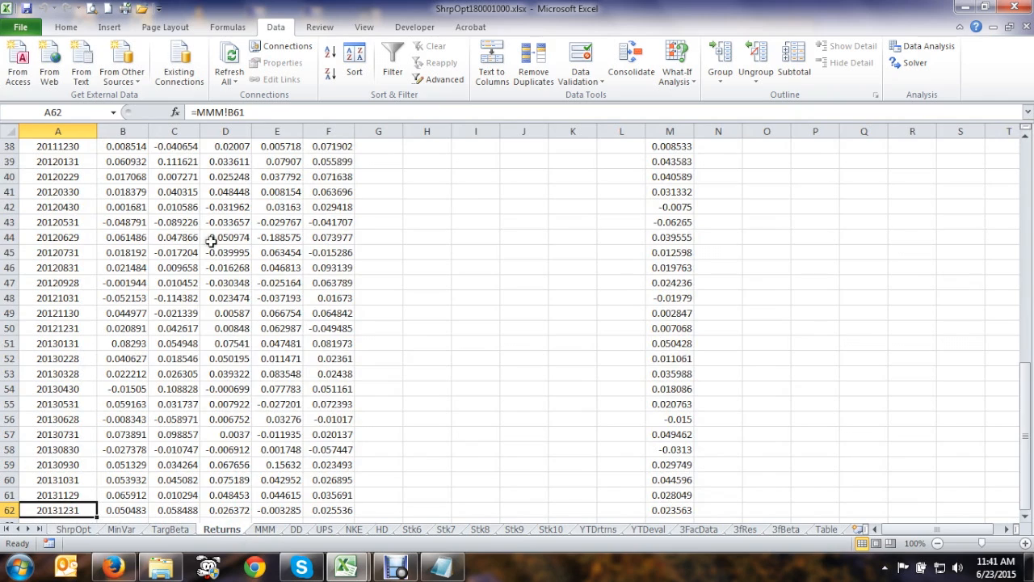
pyautogui.scroll(6, 207, 238)
pyautogui.scroll(6, 198, 231)
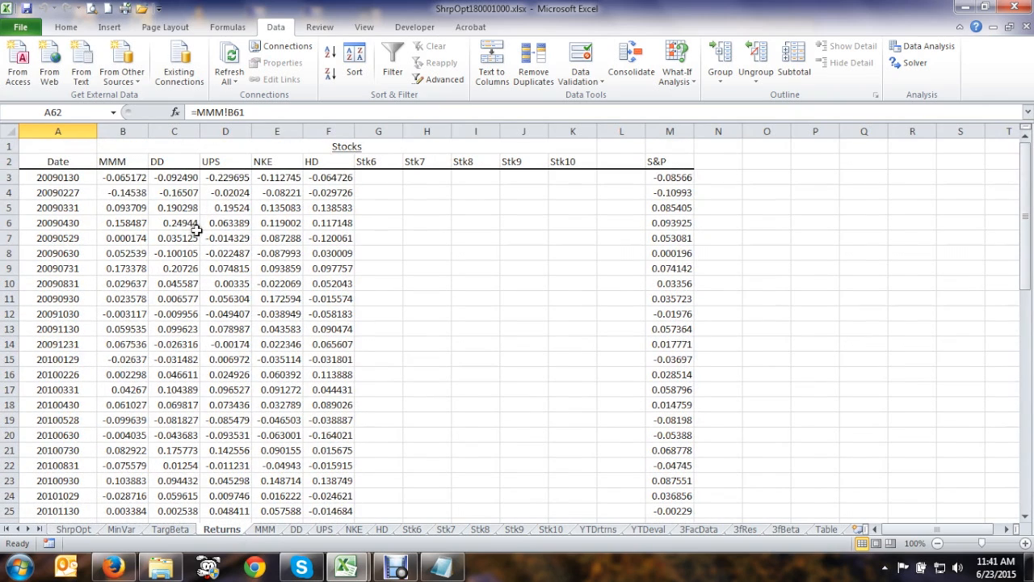
pyautogui.click(132, 179)
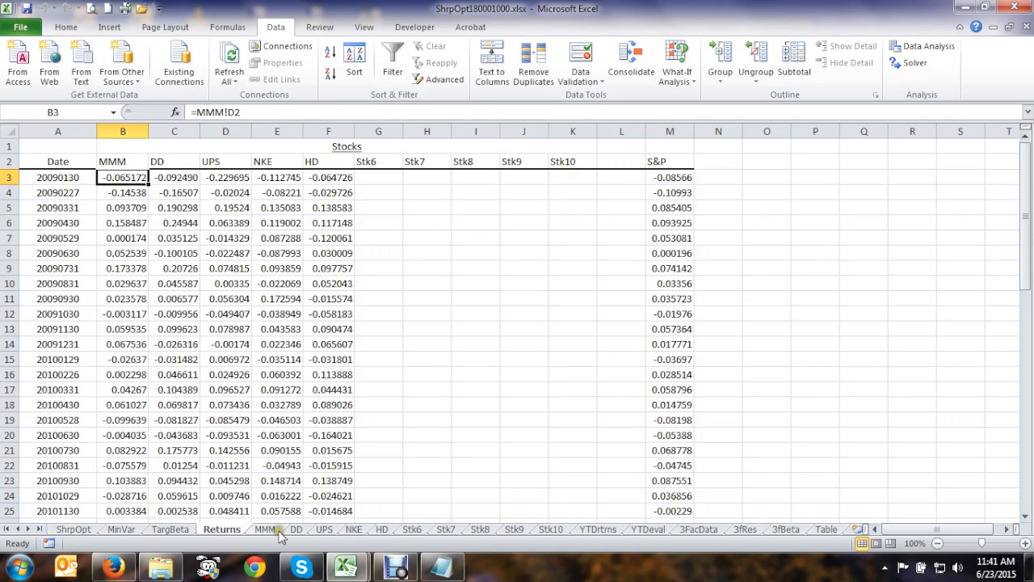
pyautogui.click(693, 530)
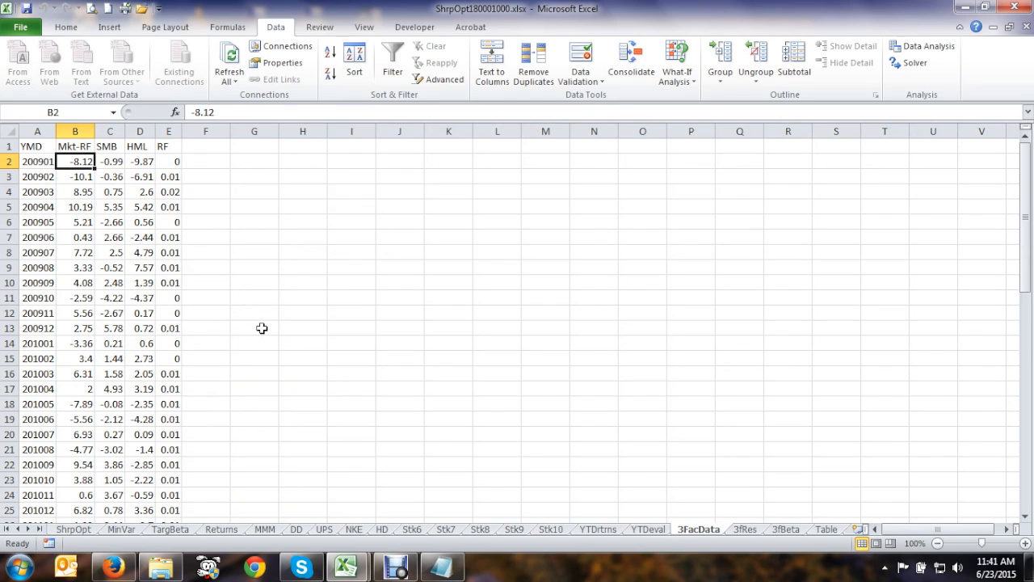
# Enter =B2/100 in H2 of 3FacData and fill the formula across to K2 for all four factors
pyautogui.click(302, 161)
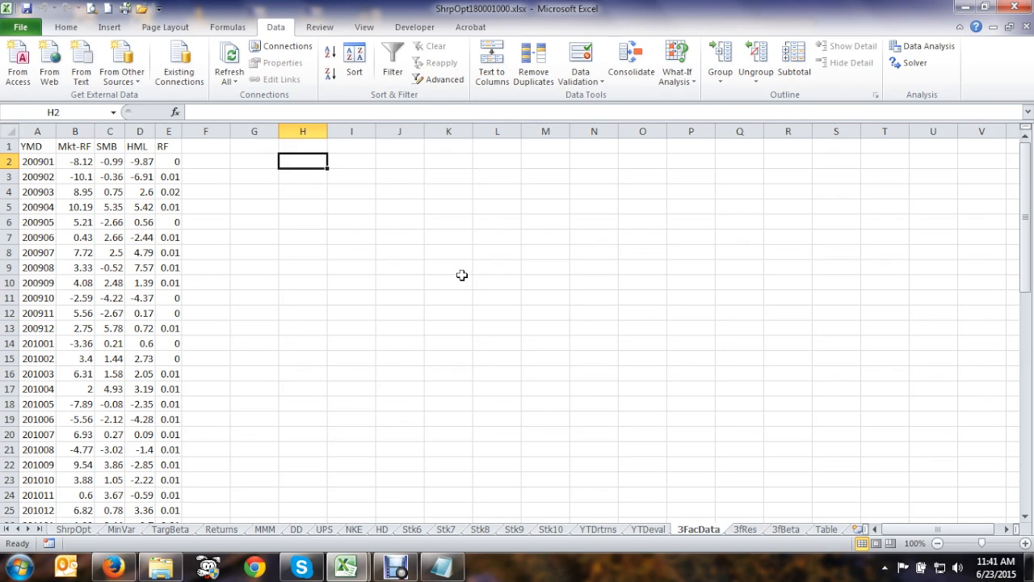
pyautogui.write('=')
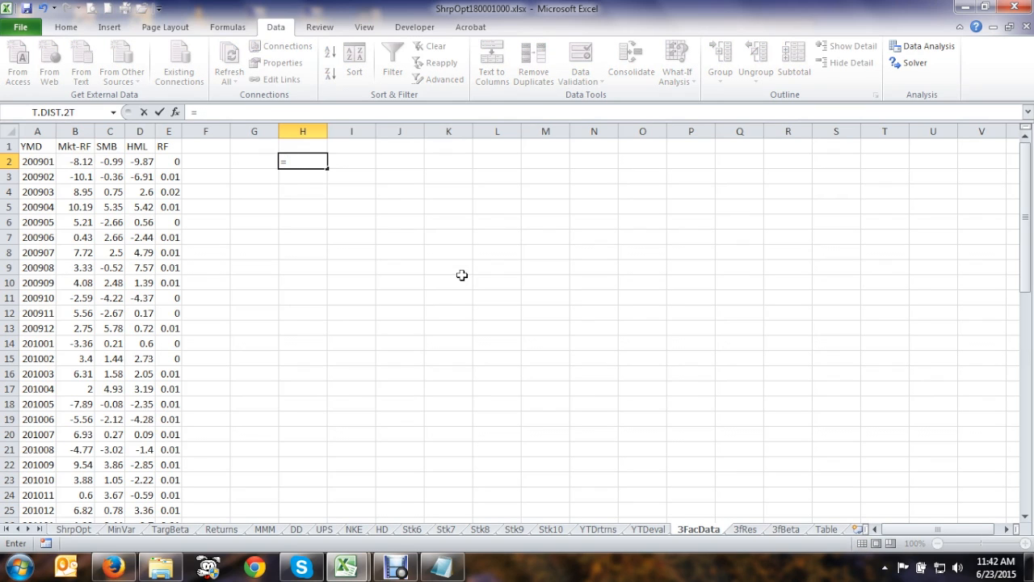
pyautogui.click(73, 161)
pyautogui.write('/100')
pyautogui.press('Return')
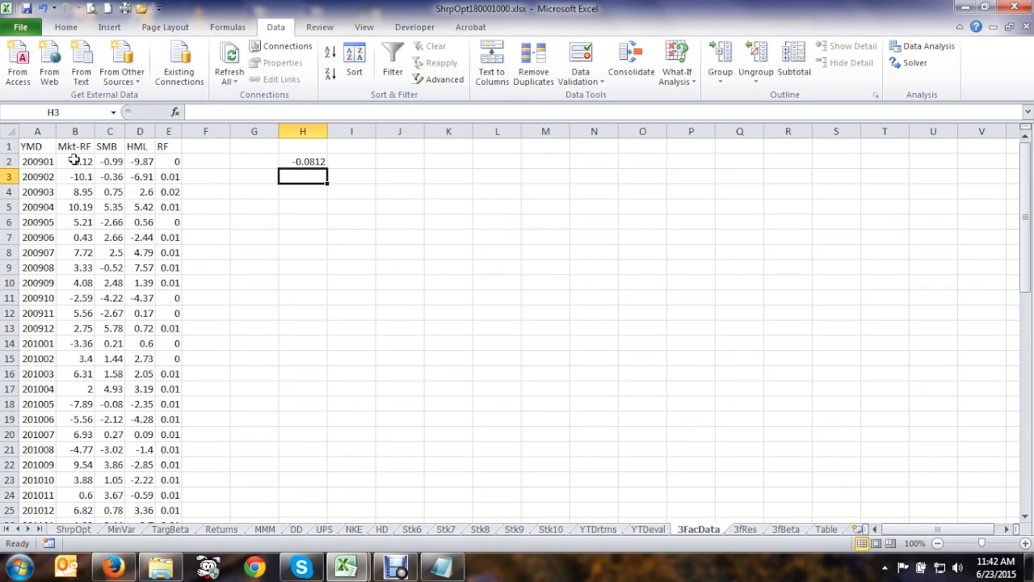
pyautogui.click(319, 164)
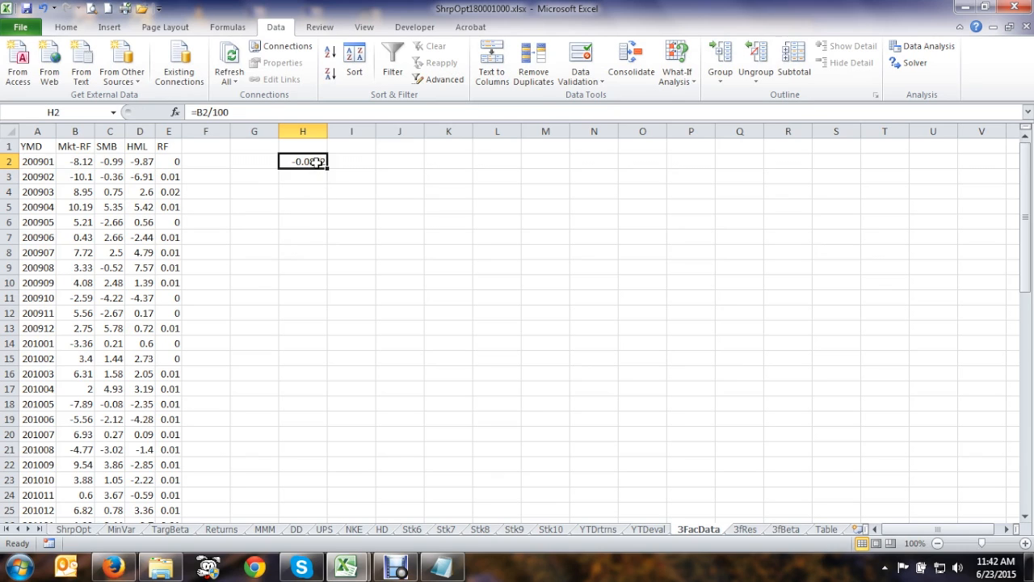
pyautogui.moveTo(329, 170); pyautogui.dragTo(468, 175)
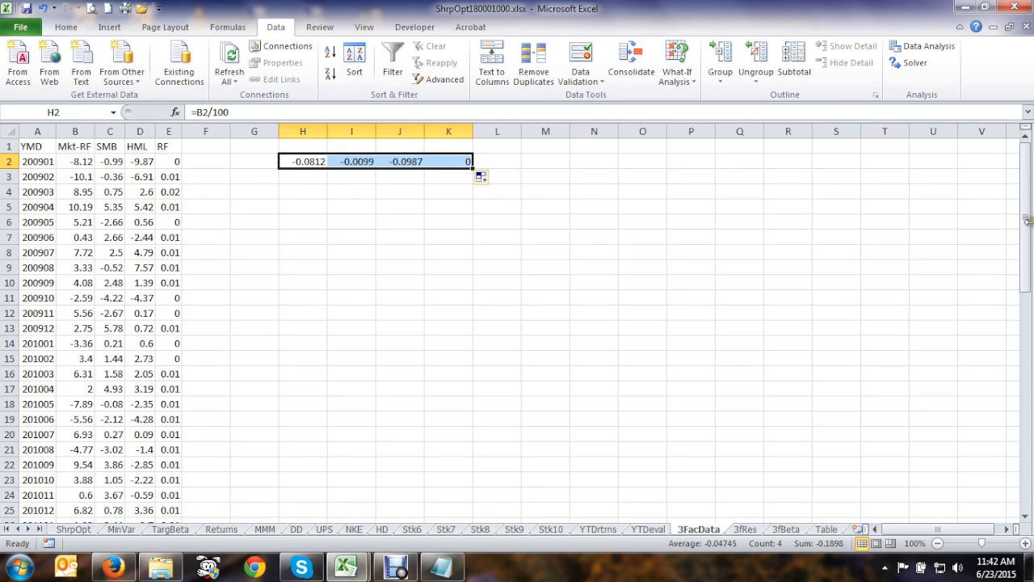
pyautogui.moveTo(1028, 220); pyautogui.dragTo(1028, 439)
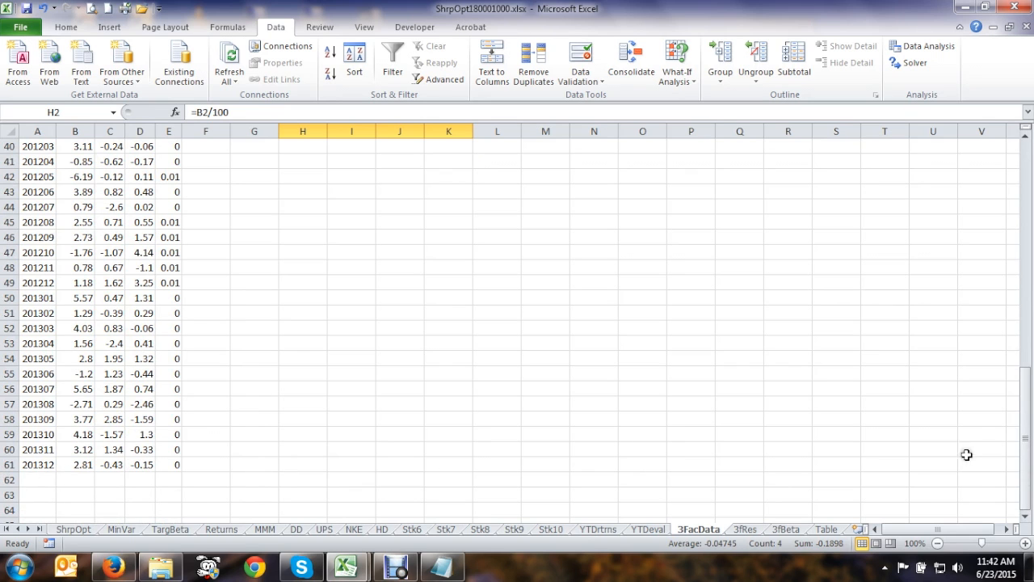
# Select H2:K62 on 3FacData and fill the divide-by-100 formulas in H2:K2 down through it
pyautogui.moveTo(1027, 431); pyautogui.dragTo(1026, 131)
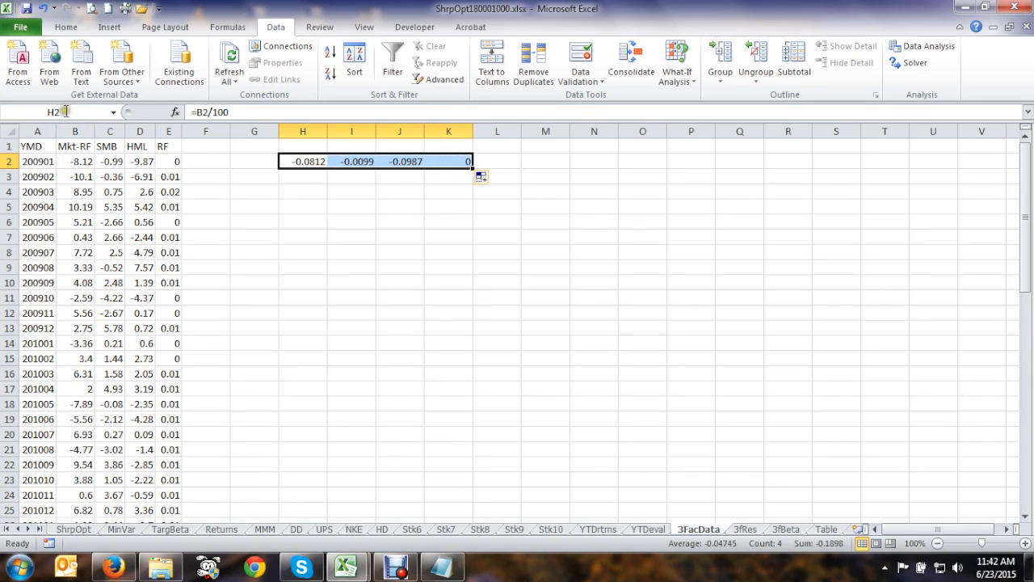
pyautogui.click(37, 111)
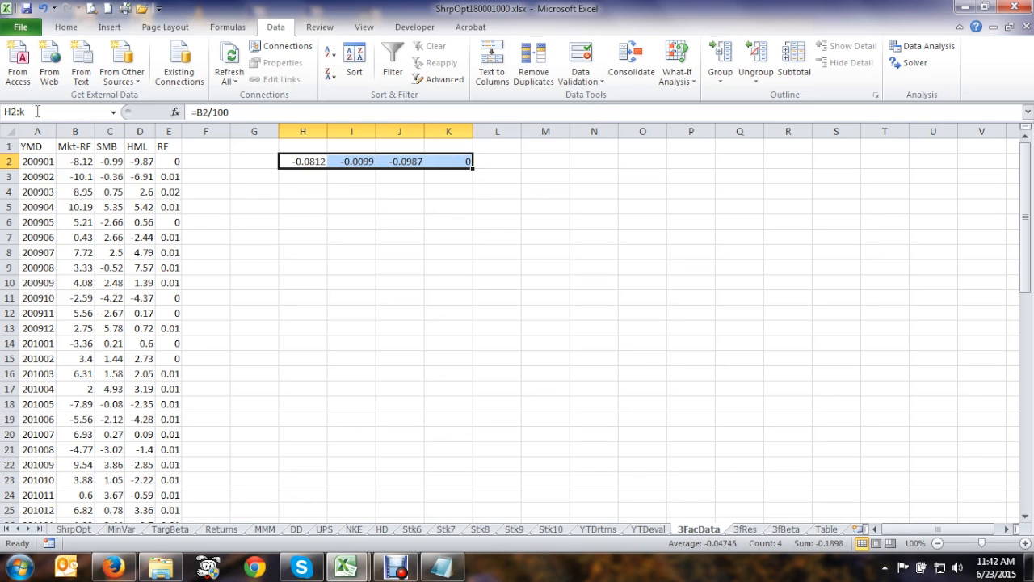
pyautogui.press('Return')
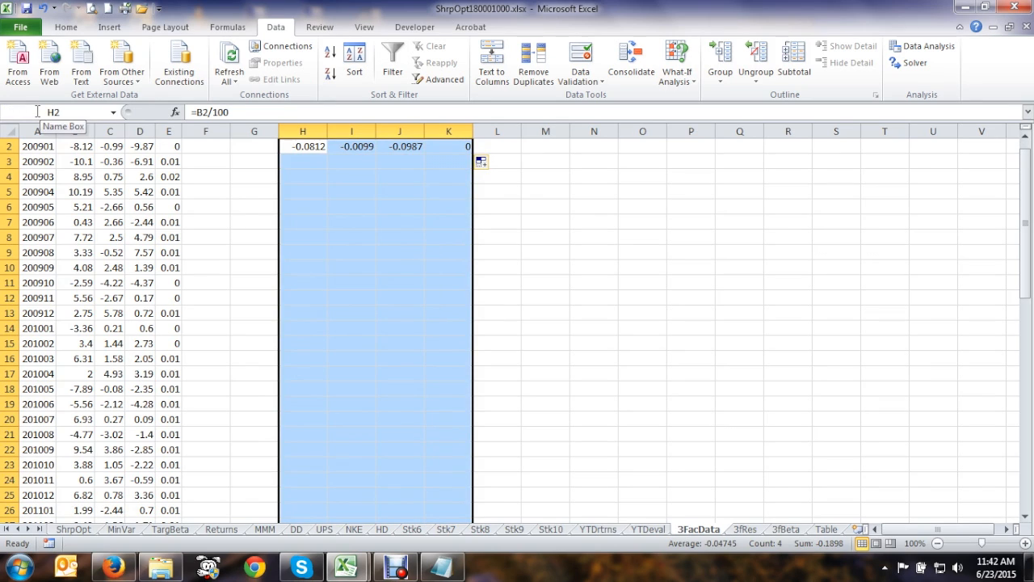
pyautogui.click(66, 26)
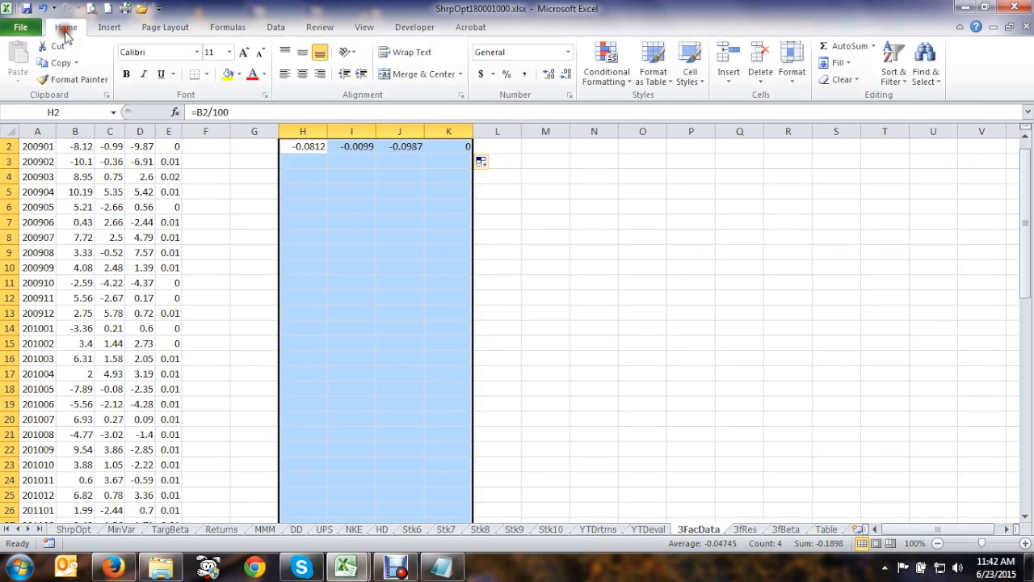
pyautogui.click(834, 63)
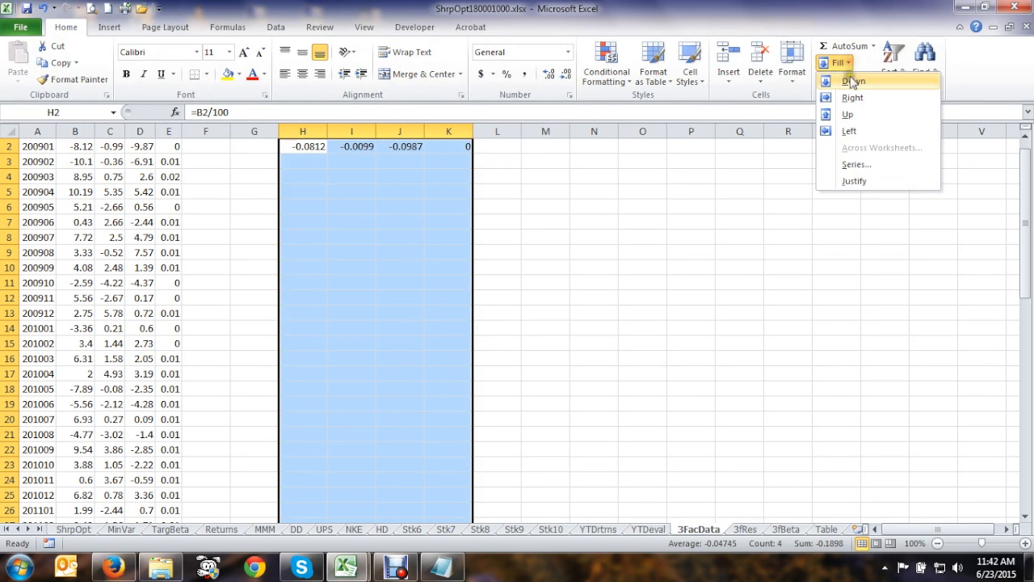
pyautogui.click(853, 82)
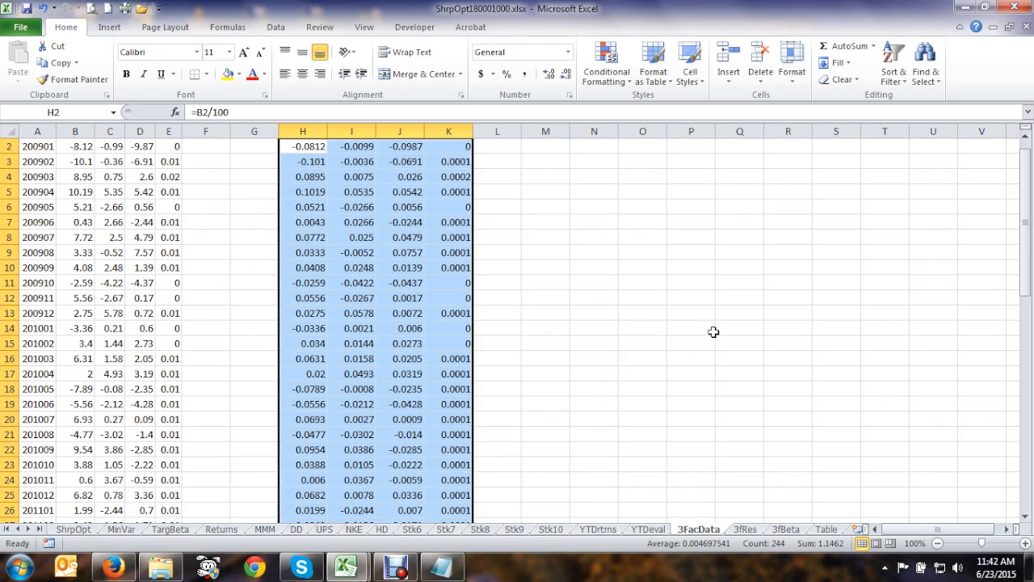
# Undo the fill, try extending H2:K2 down to row 8, and revert to the single formula in H2
pyautogui.click(43, 8)
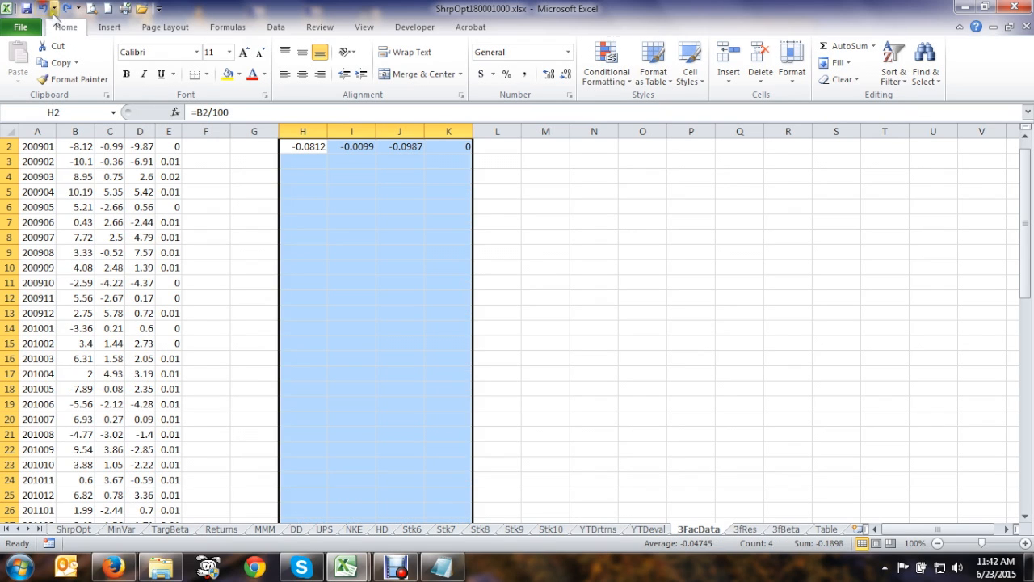
pyautogui.moveTo(309, 144); pyautogui.dragTo(475, 250)
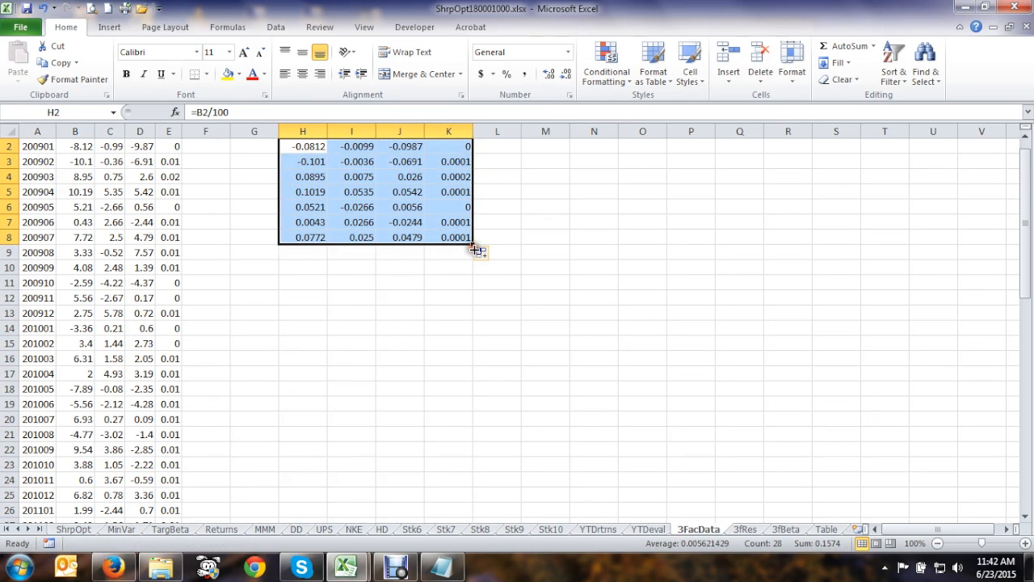
pyautogui.click(43, 9)
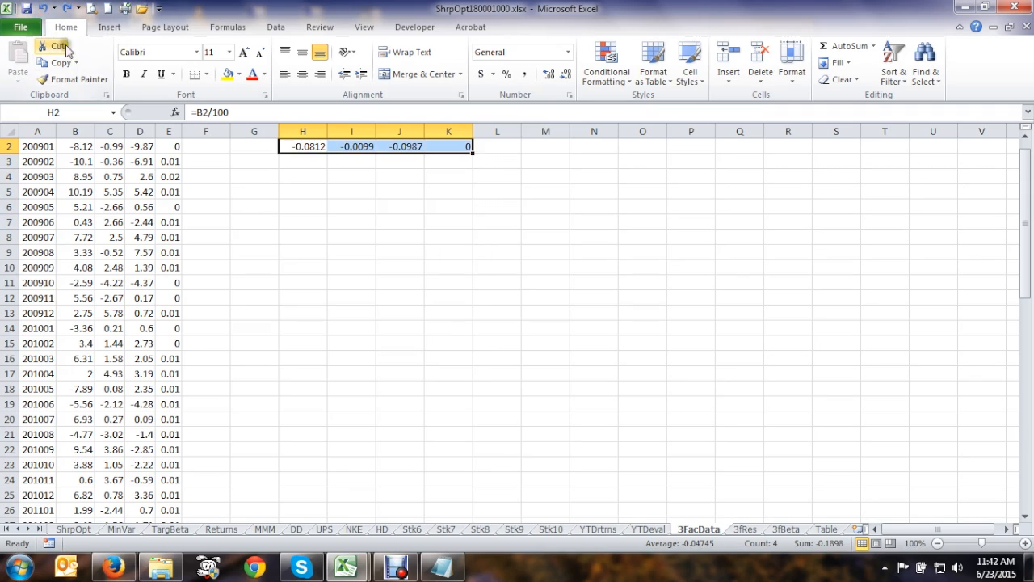
pyautogui.click(42, 10)
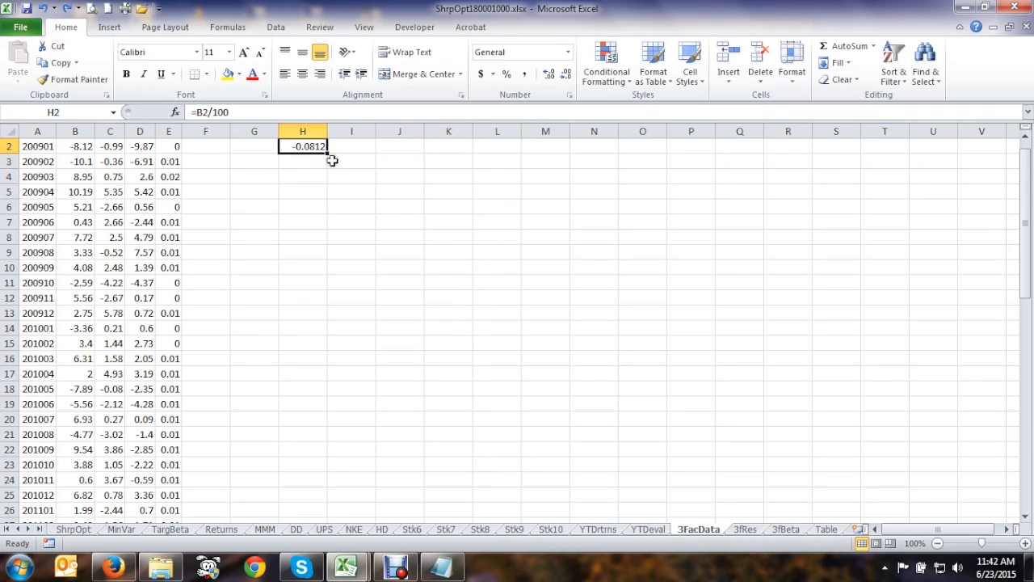
# Fill the H2 formula across to K2 and down through row 62
pyautogui.moveTo(327, 154); pyautogui.dragTo(464, 161)
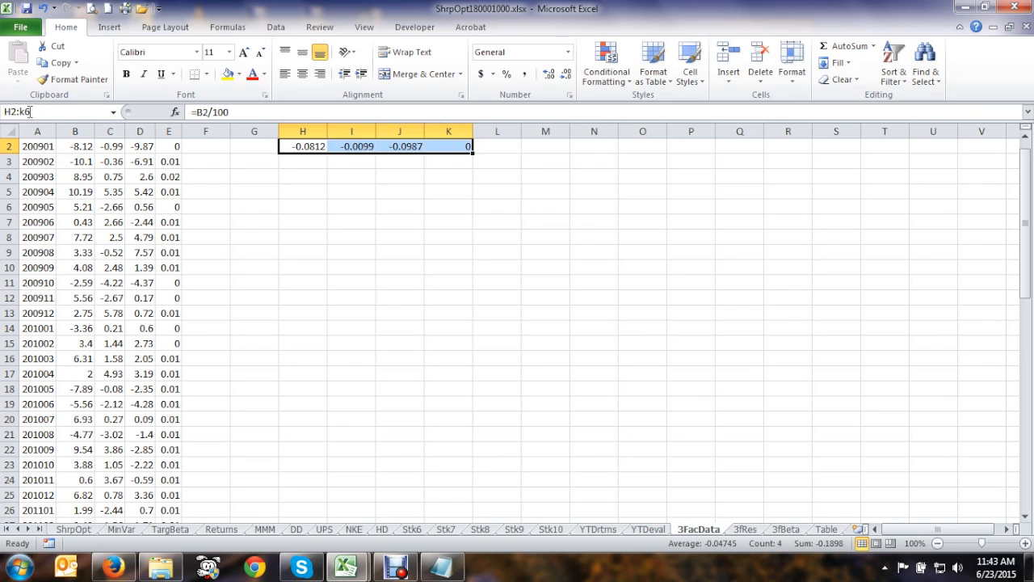
pyautogui.press('Return')
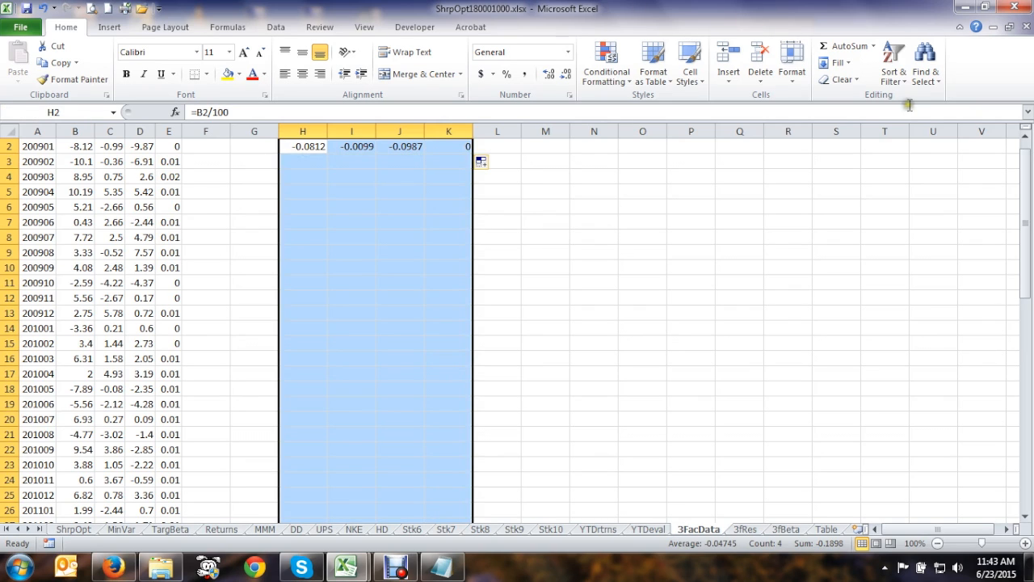
pyautogui.click(840, 63)
pyautogui.click(844, 83)
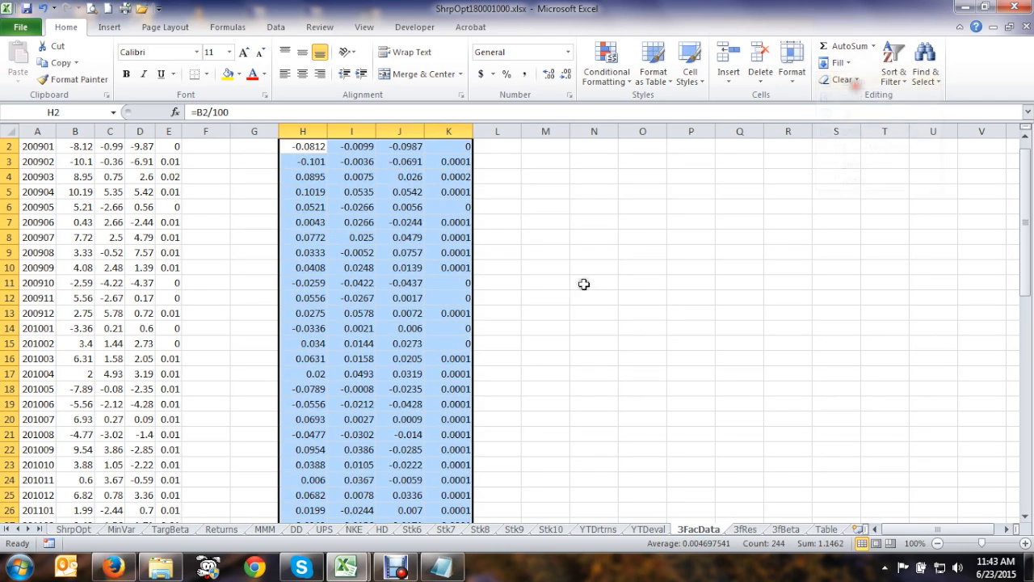
# Delete the surplus formulas in H62:K62 below the last month of factor data
pyautogui.scroll(-4, 597, 283)
pyautogui.scroll(-10, 588, 315)
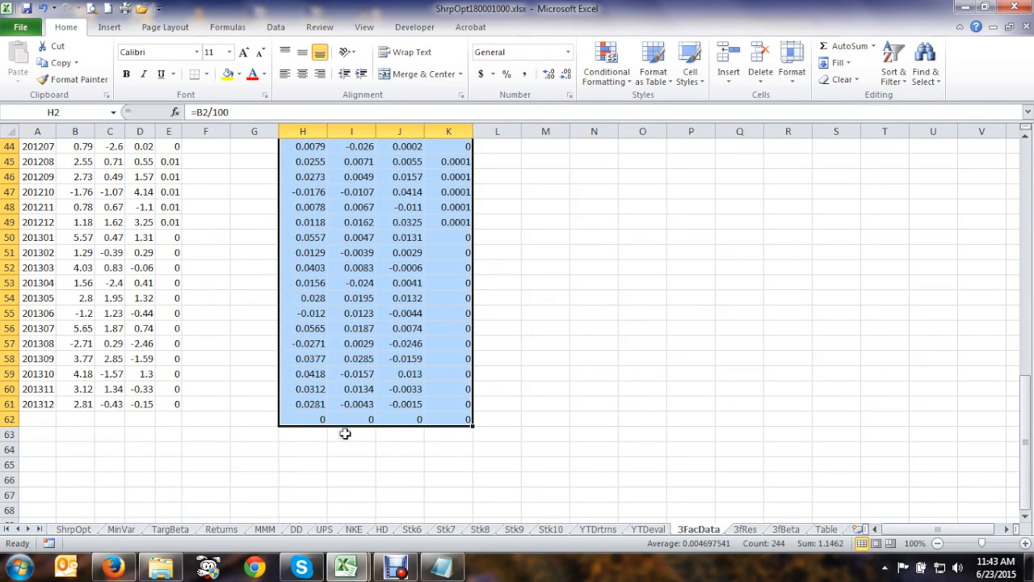
pyautogui.click(325, 445)
pyautogui.moveTo(322, 421); pyautogui.dragTo(453, 427)
pyautogui.press('Delete')
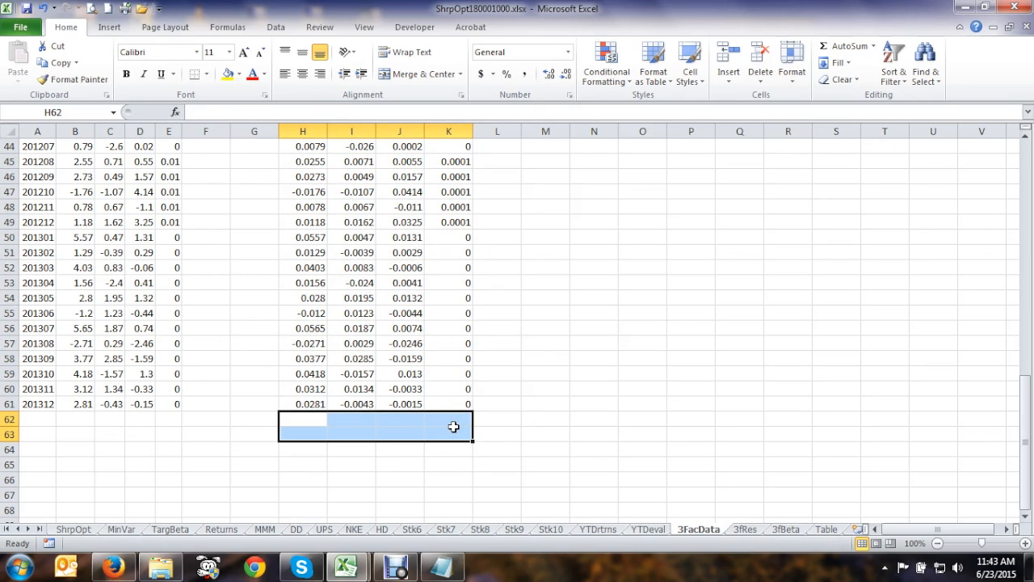
pyautogui.click(632, 358)
pyautogui.scroll(14, 631, 358)
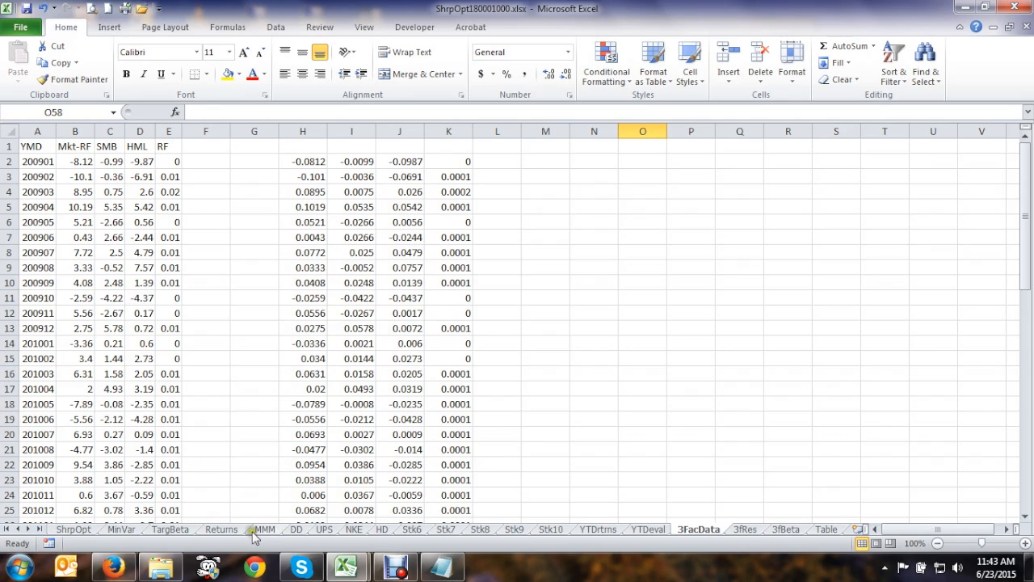
# Enter the heading Fama 3fac in P1 of the Returns sheet
pyautogui.click(222, 530)
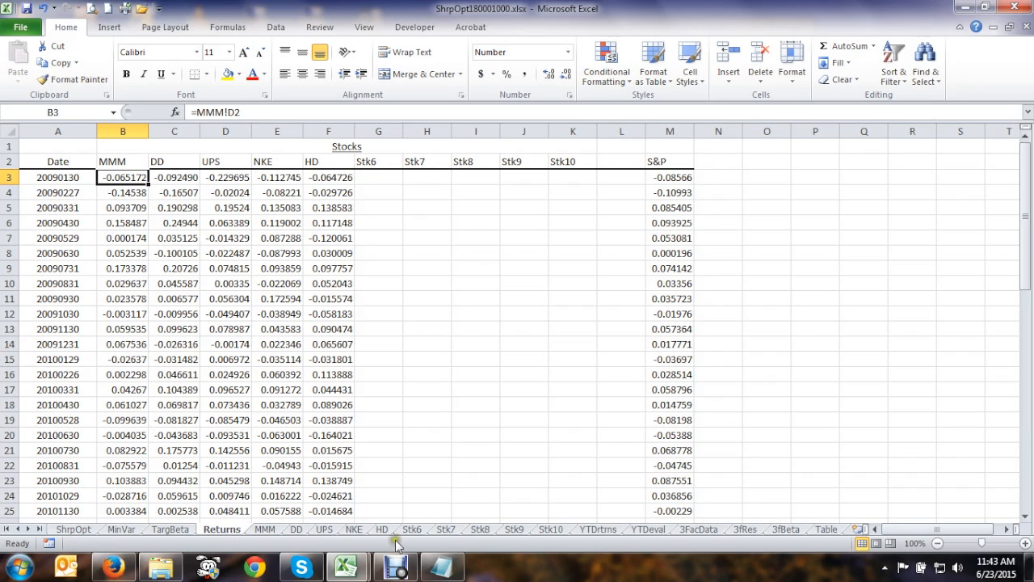
pyautogui.click(688, 530)
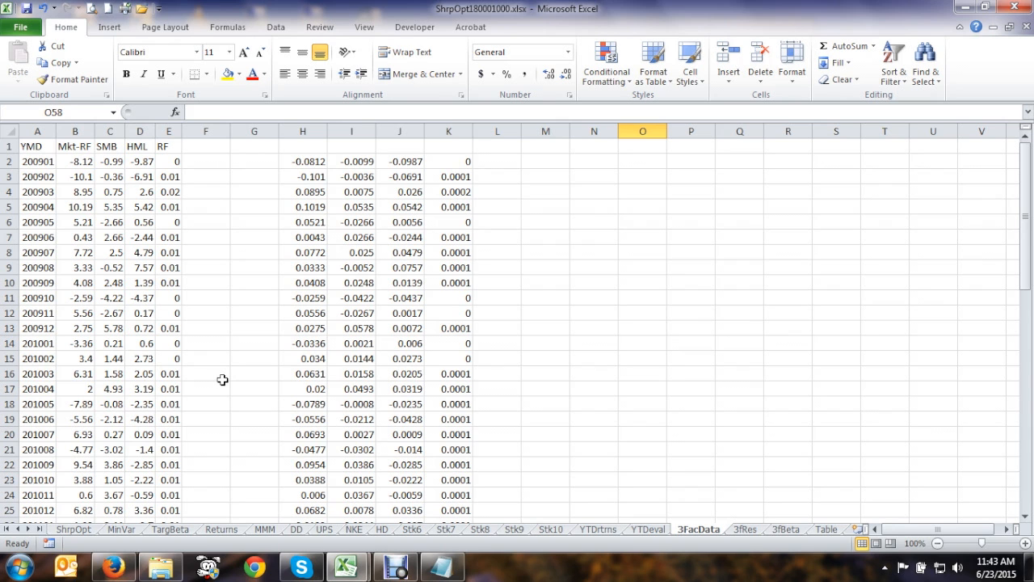
pyautogui.click(216, 530)
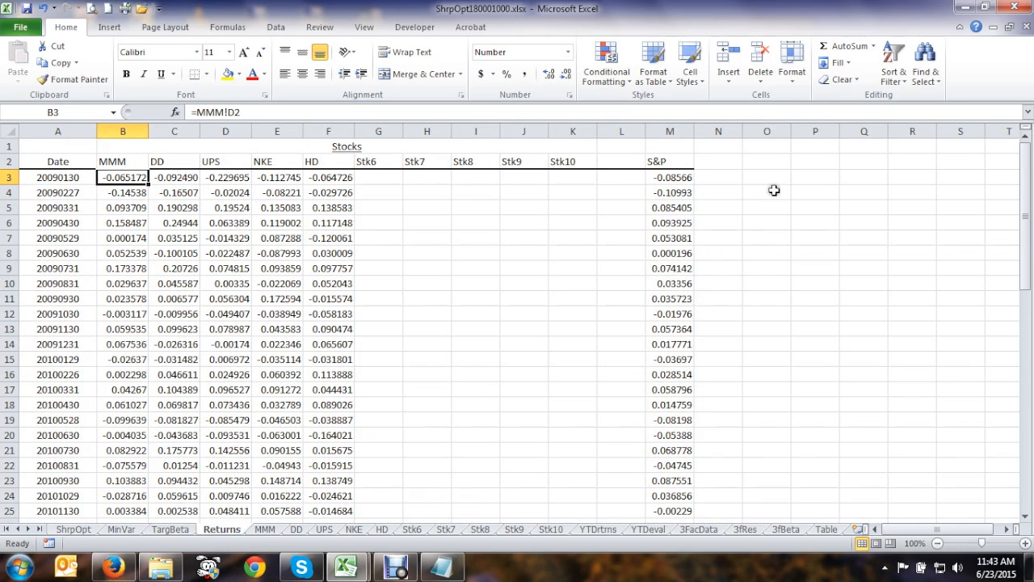
pyautogui.click(802, 145)
pyautogui.write('Fama 3fac')
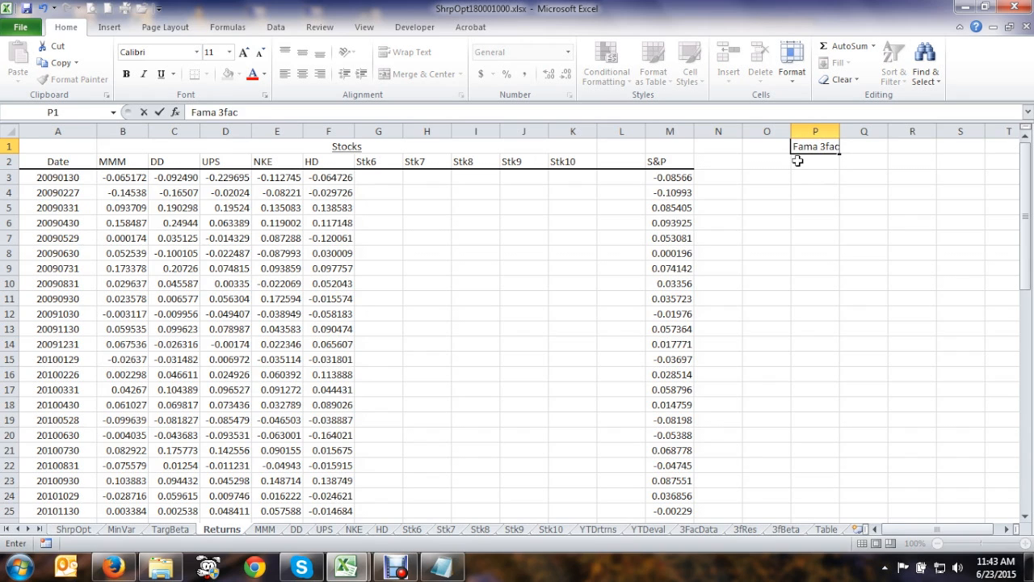
pyautogui.press('Return')
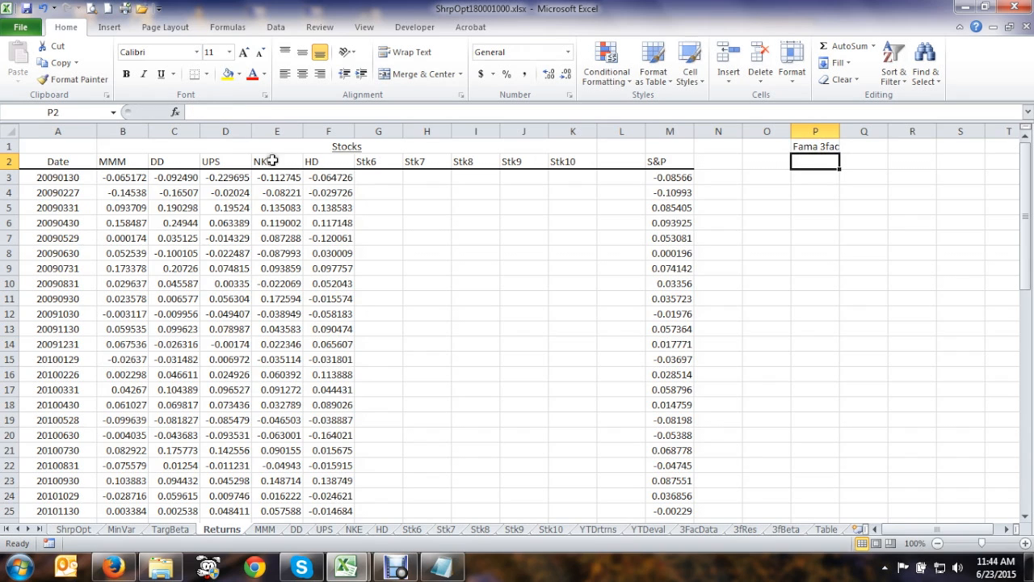
# Copy the stock ticker headers MMM through HD from B2:F2 to P2:T2
pyautogui.moveTo(114, 162); pyautogui.dragTo(318, 164)
pyautogui.hotkey('ctrl', 'c')
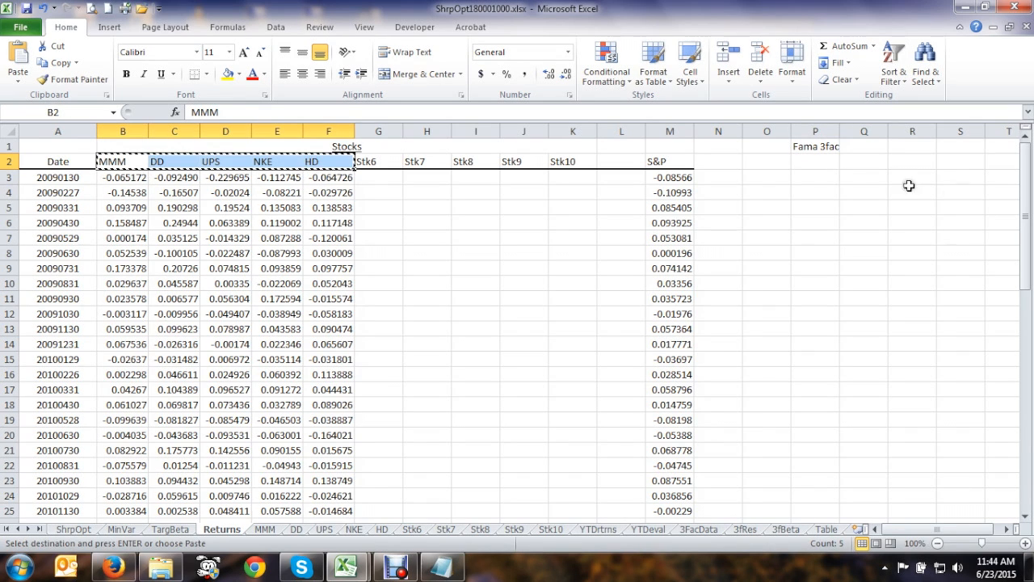
pyautogui.click(822, 162)
pyautogui.hotkey('ctrl', 'v')
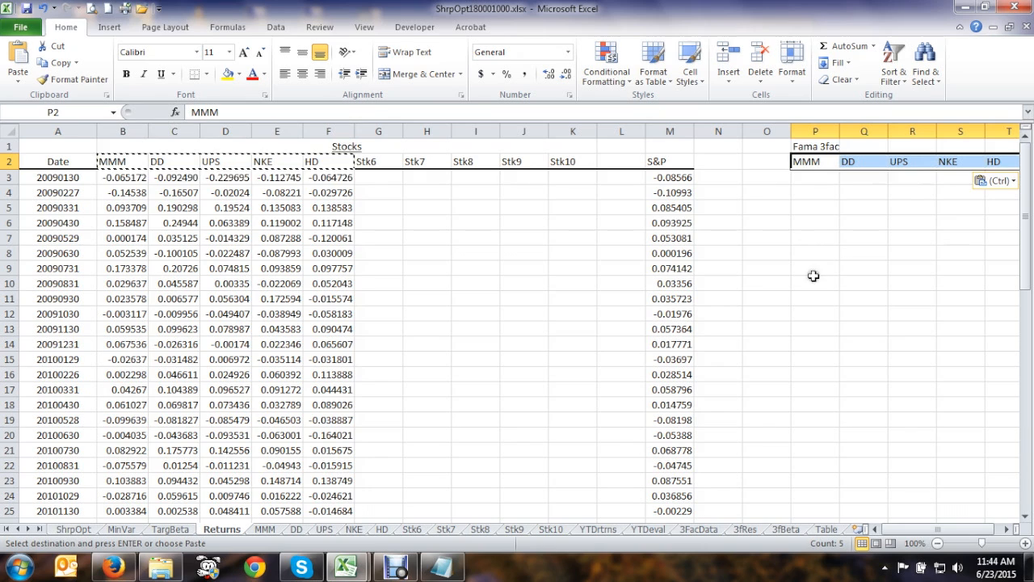
# Enter =B3-'3FacData'!K2 in P3 to subtract the risk-free rate from the first MMM return
pyautogui.click(816, 176)
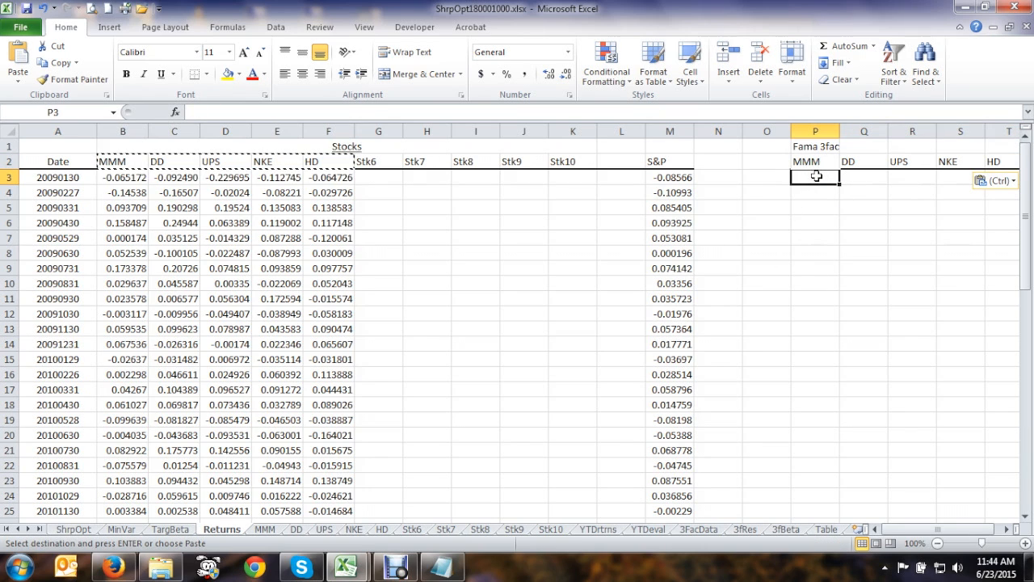
pyautogui.write('=')
pyautogui.click(115, 177)
pyautogui.write('-')
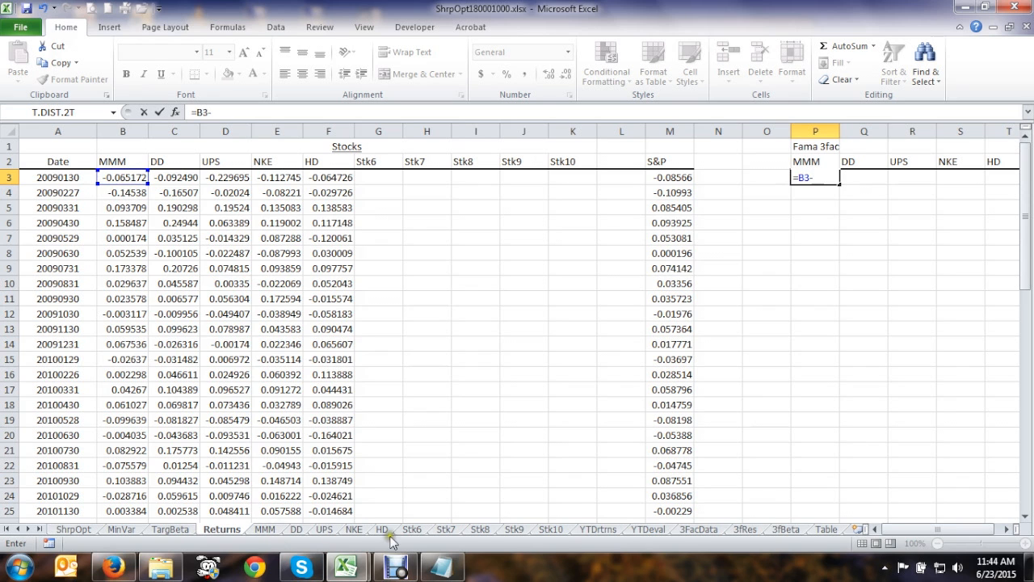
pyautogui.click(699, 529)
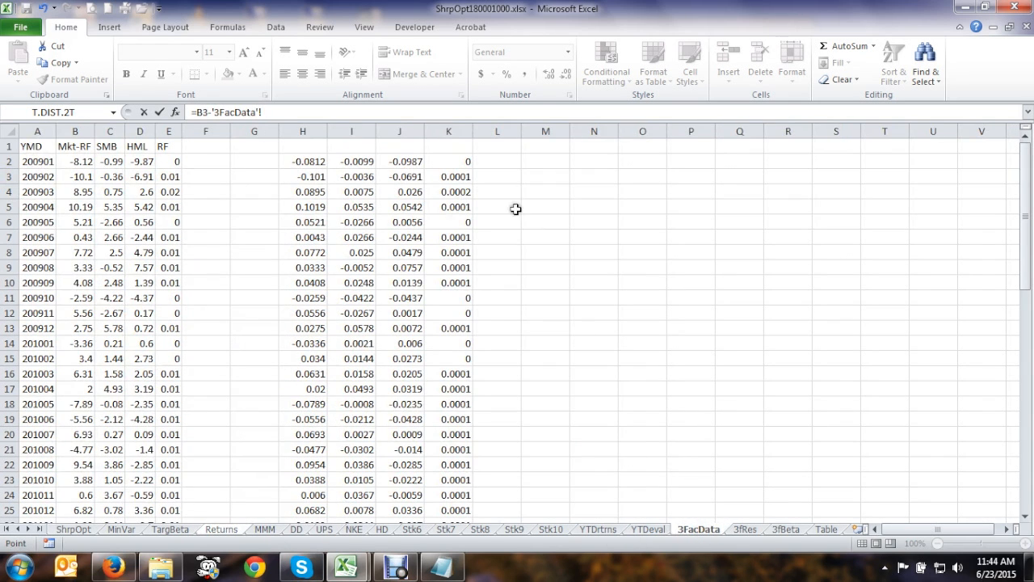
pyautogui.click(460, 164)
pyautogui.press('Return')
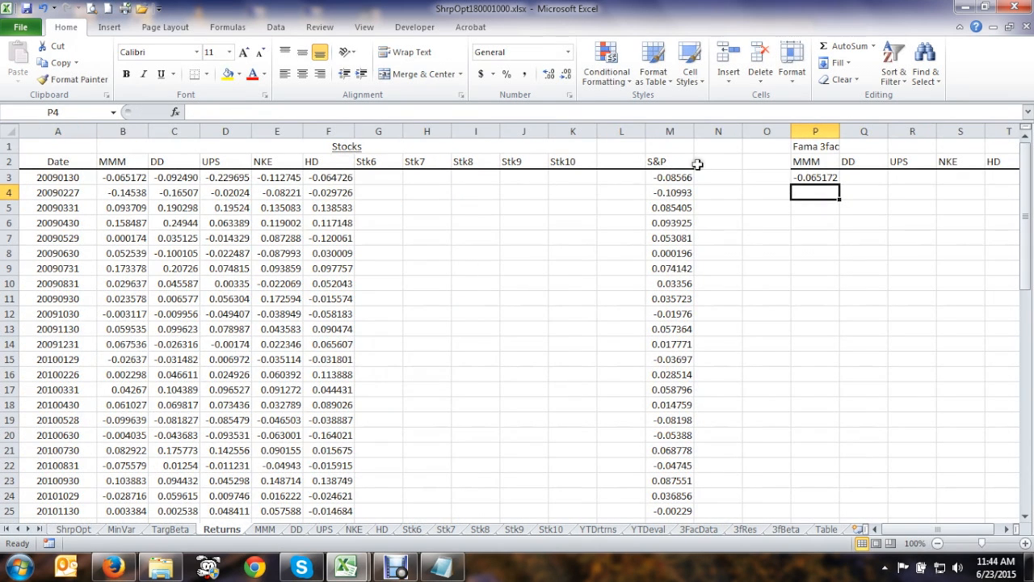
# Make the risk-free reference in P3 absolute as $K$2 and fill the formula across to T3
pyautogui.click(830, 177)
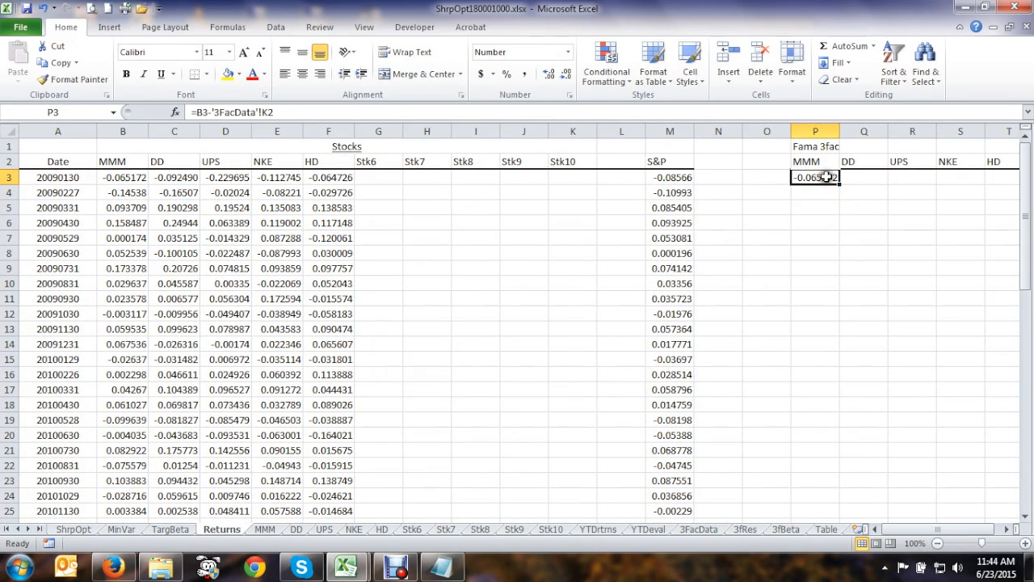
pyautogui.click(267, 112)
pyautogui.press('F4')
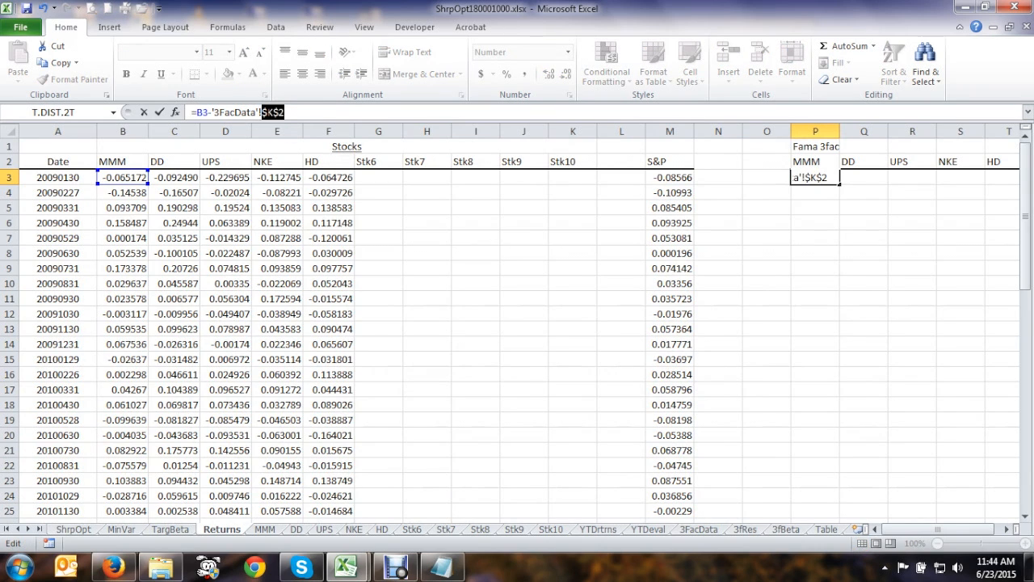
pyautogui.press('Return')
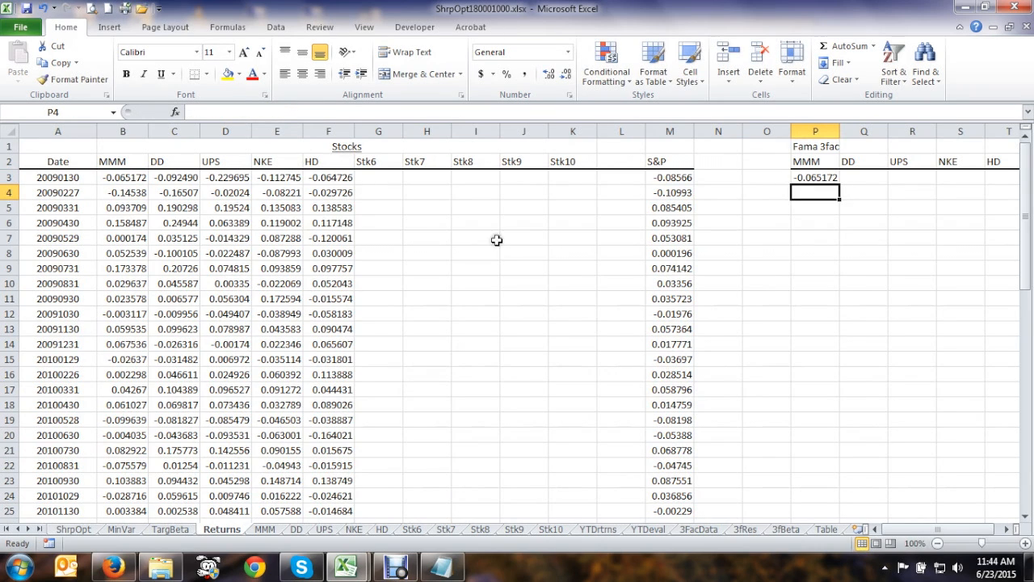
pyautogui.moveTo(917, 529); pyautogui.dragTo(943, 528)
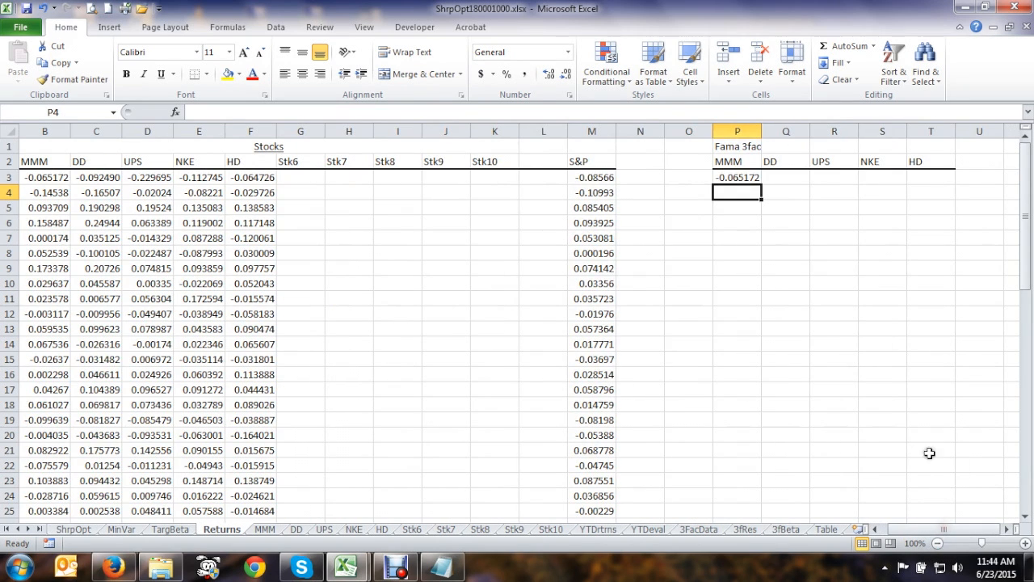
pyautogui.click(751, 178)
pyautogui.moveTo(760, 185); pyautogui.dragTo(941, 185)
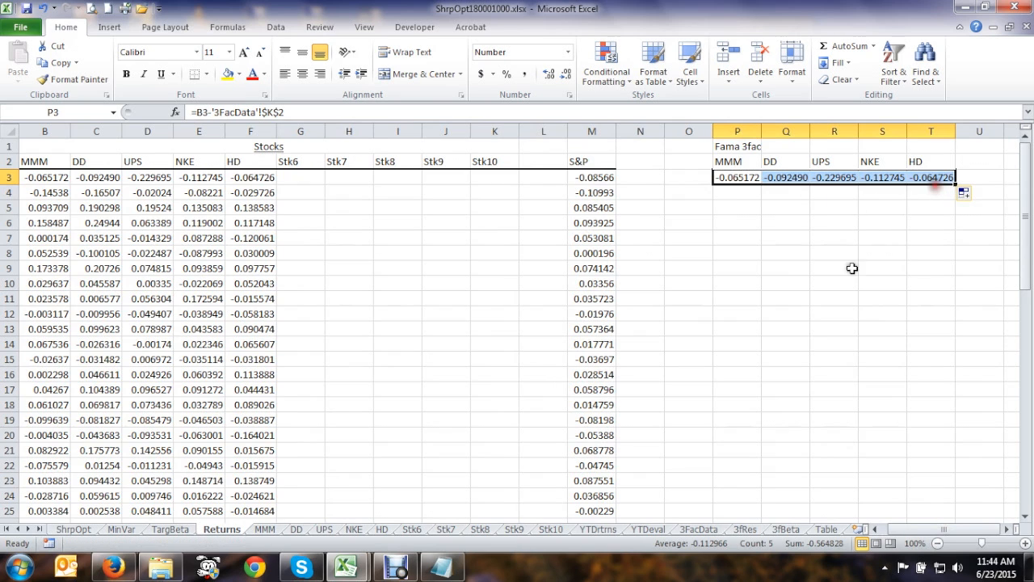
# Make the risk-free reference in the MMM formula in P3 relative again, so it reads =B3-'3FacData'!K2
pyautogui.click(749, 178)
pyautogui.doubleClick(749, 178)
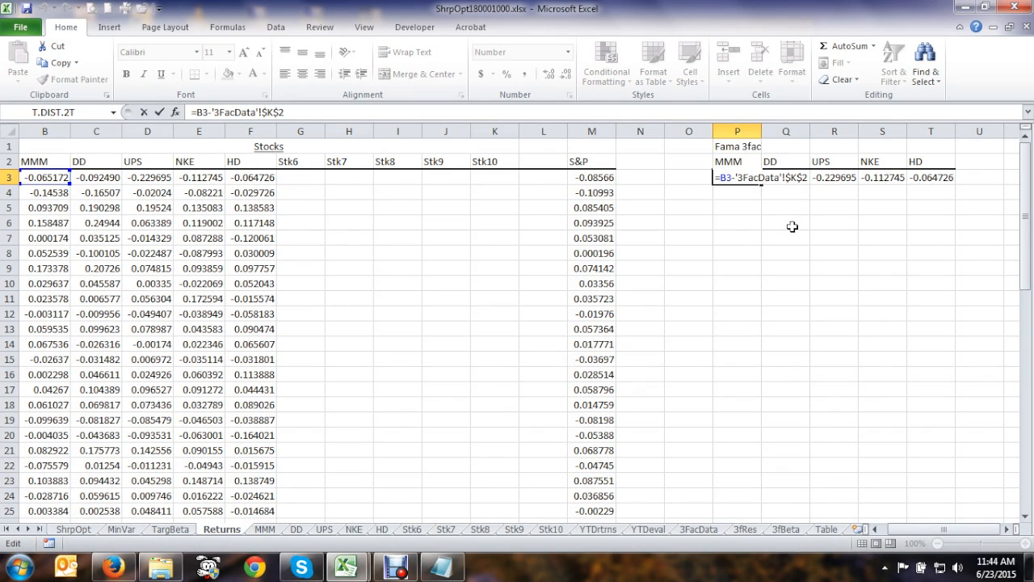
pyautogui.press('Return')
pyautogui.click(740, 180)
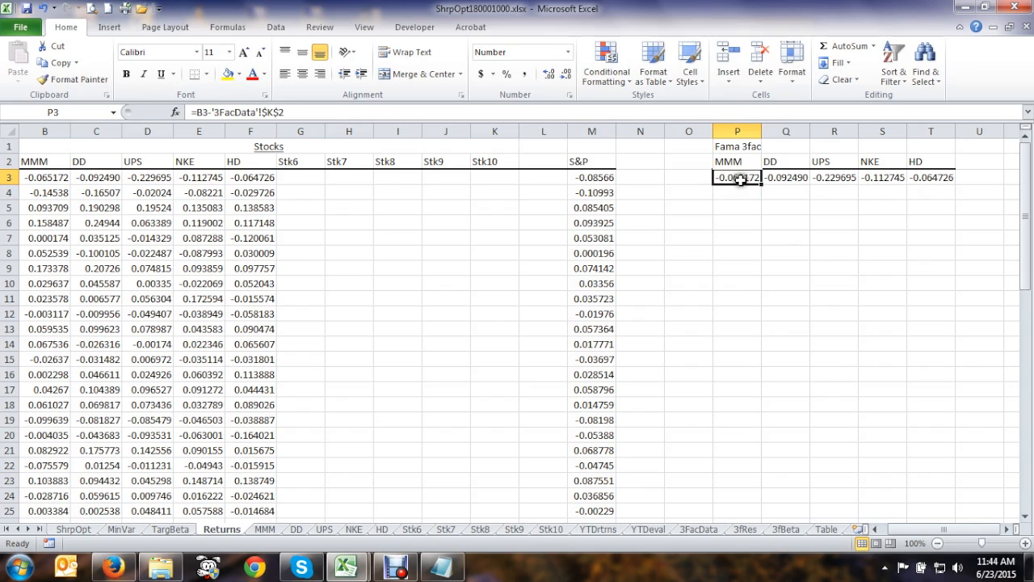
pyautogui.click(273, 112)
pyautogui.press('F4')
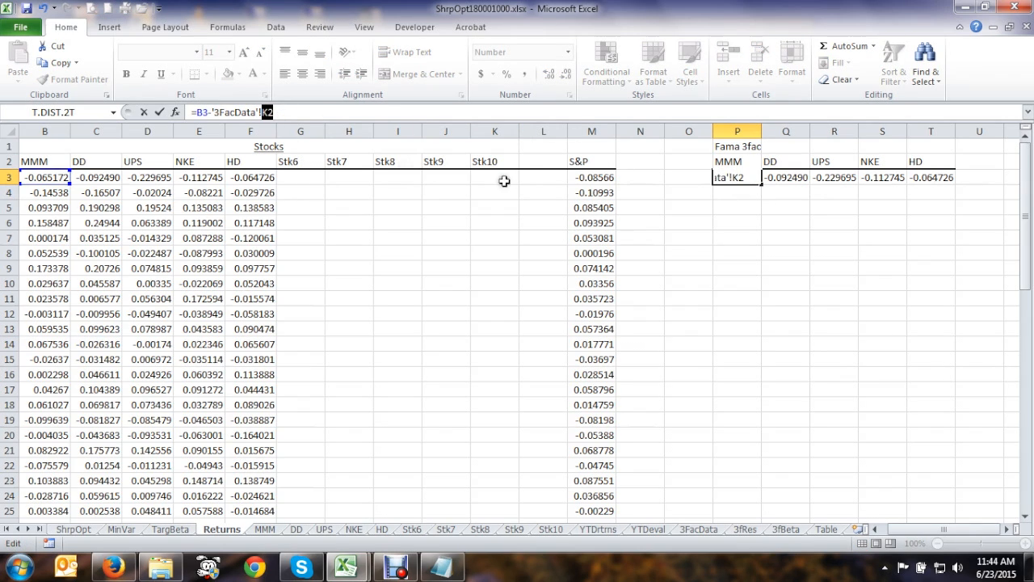
pyautogui.press('Return')
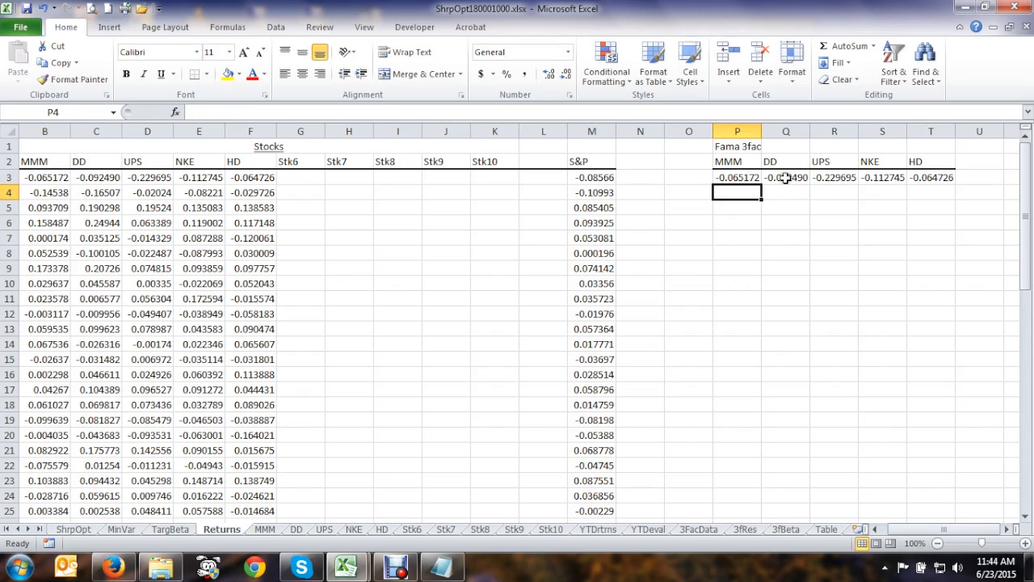
# Change the risk-free reference in the DD formula in Q3 from absolute to relative K2
pyautogui.click(780, 176)
pyautogui.click(273, 112)
pyautogui.doubleClick(273, 112)
pyautogui.press('F4')
pyautogui.press('Return')
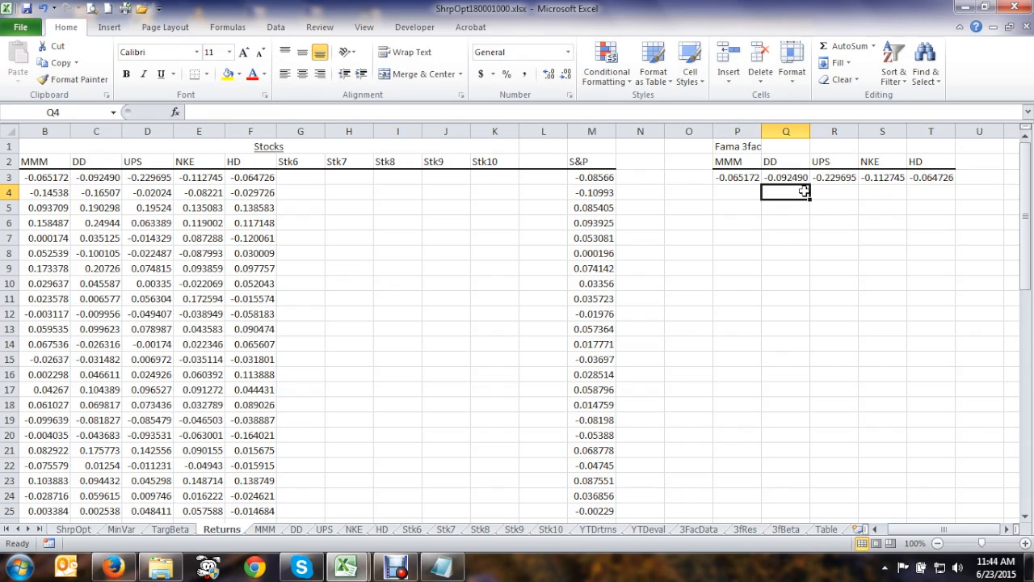
# Change the risk-free reference in the UPS formula in R3 from absolute to relative K2
pyautogui.click(839, 177)
pyautogui.doubleClick(273, 112)
pyautogui.press('F4')
pyautogui.press('F4')
pyautogui.press('F4')
pyautogui.press('Return')
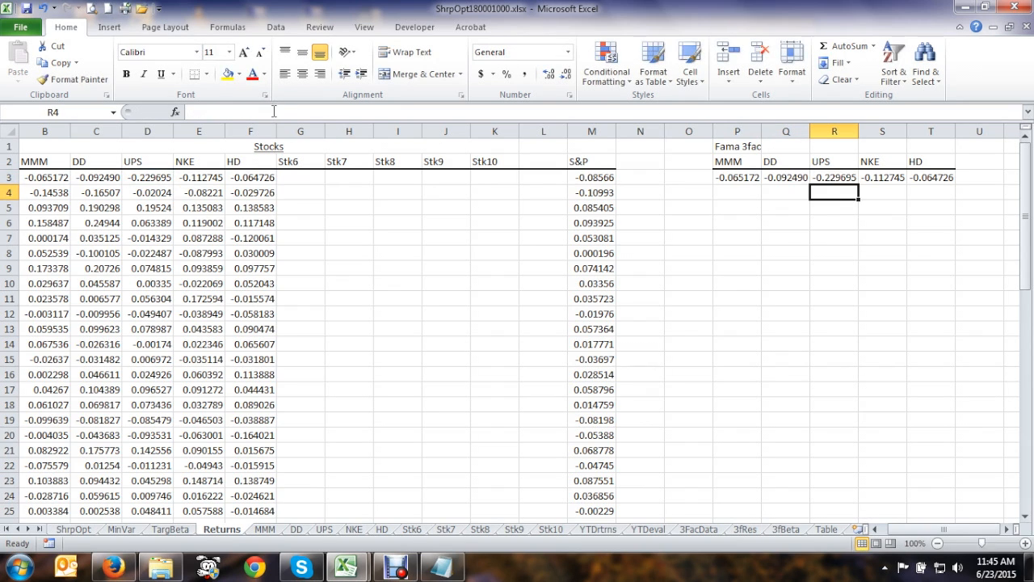
# Make the risk-free reference in the NKE formula in S3 relative, as K2
pyautogui.click(888, 176)
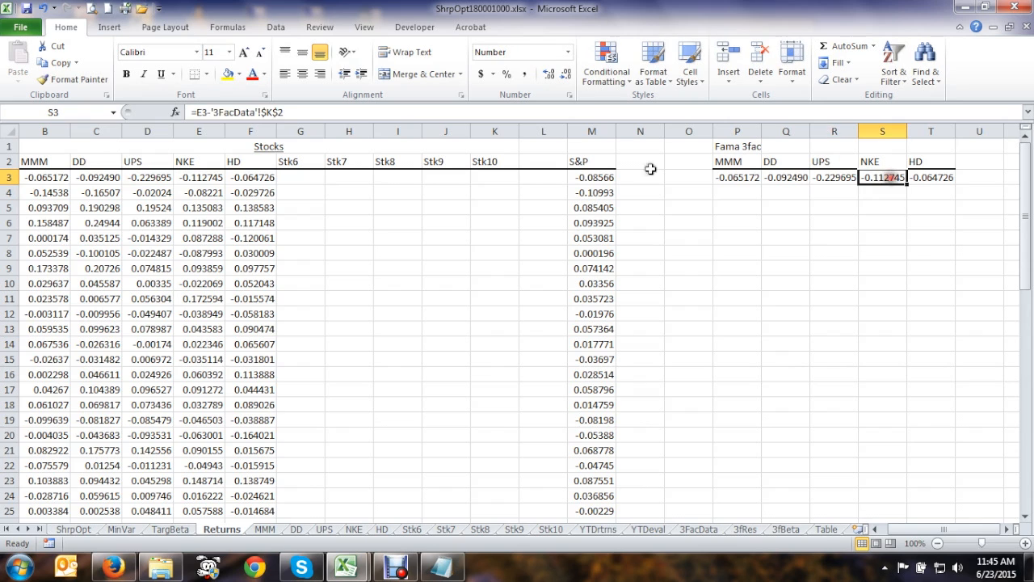
pyautogui.doubleClick(273, 111)
pyautogui.press('F4')
pyautogui.press('F4')
pyautogui.press('F4')
pyautogui.press('Return')
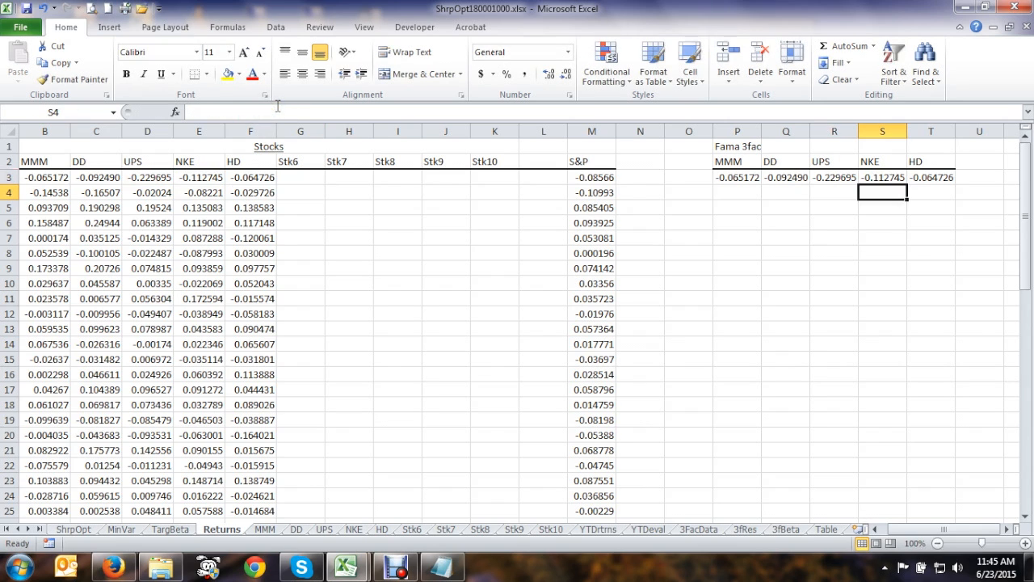
# Make the risk-free reference in the HD formula in T3 relative, giving =F3-'3FacData'!K2
pyautogui.click(939, 179)
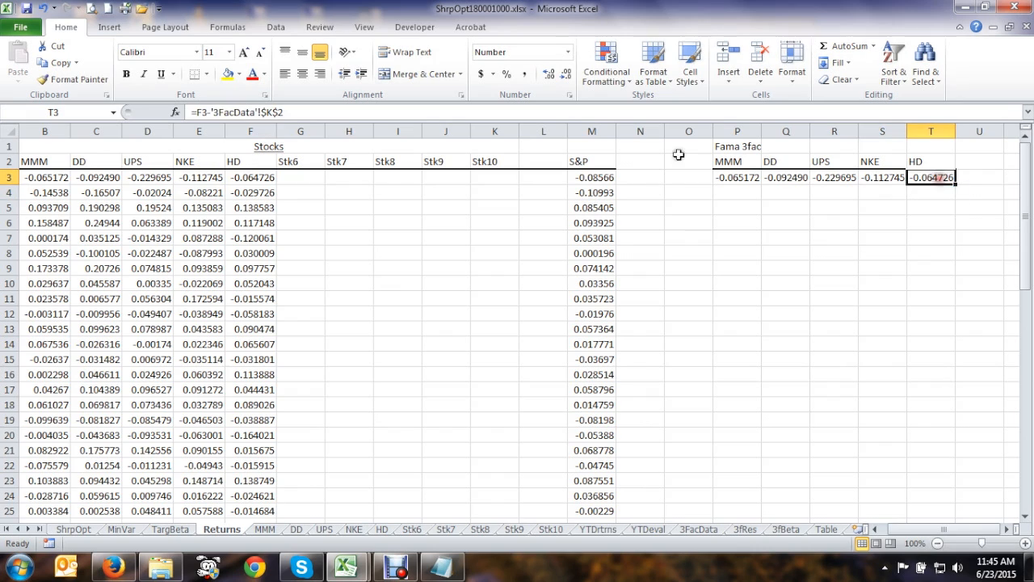
pyautogui.doubleClick(273, 111)
pyautogui.press('F4')
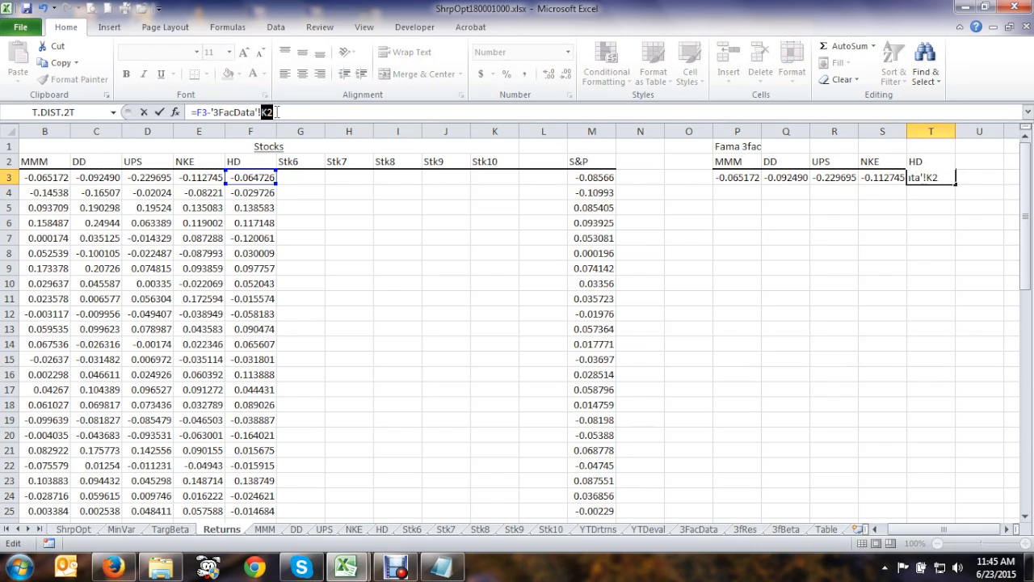
pyautogui.press('Return')
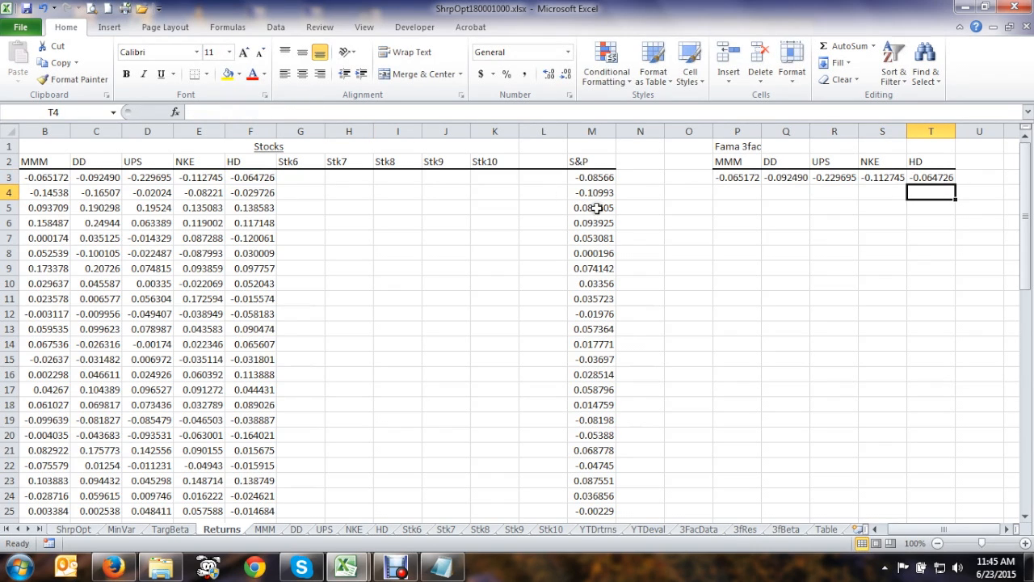
# Select P3:T65 and fill the excess return formulas from row 3 down through the range
pyautogui.moveTo(737, 181); pyautogui.dragTo(937, 185)
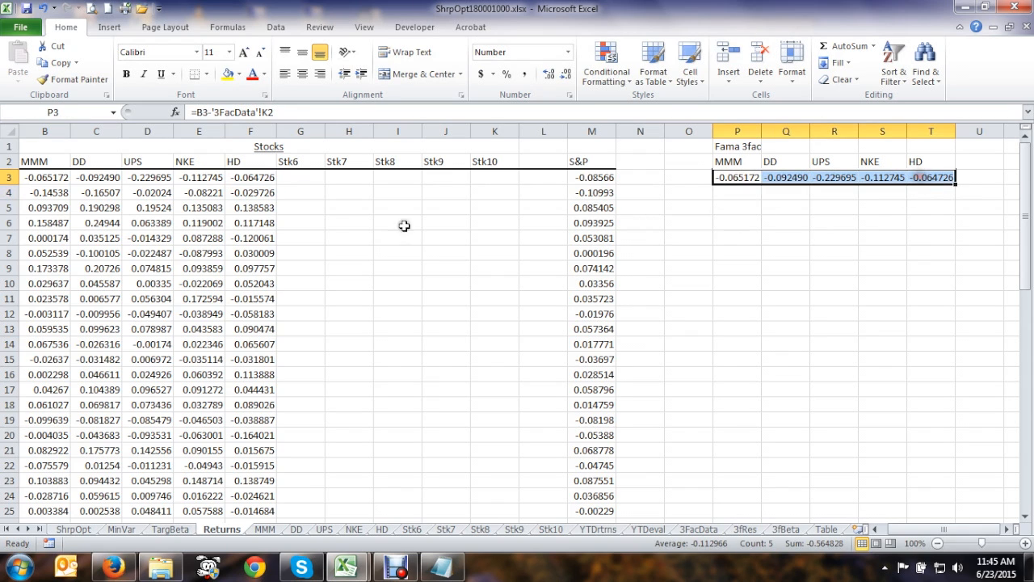
pyautogui.click(55, 112)
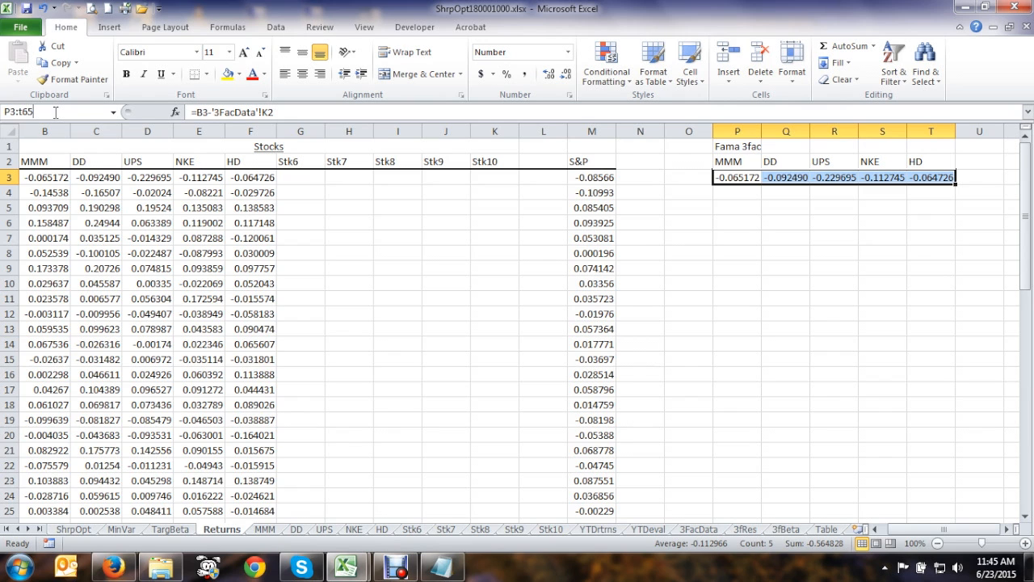
pyautogui.press('Return')
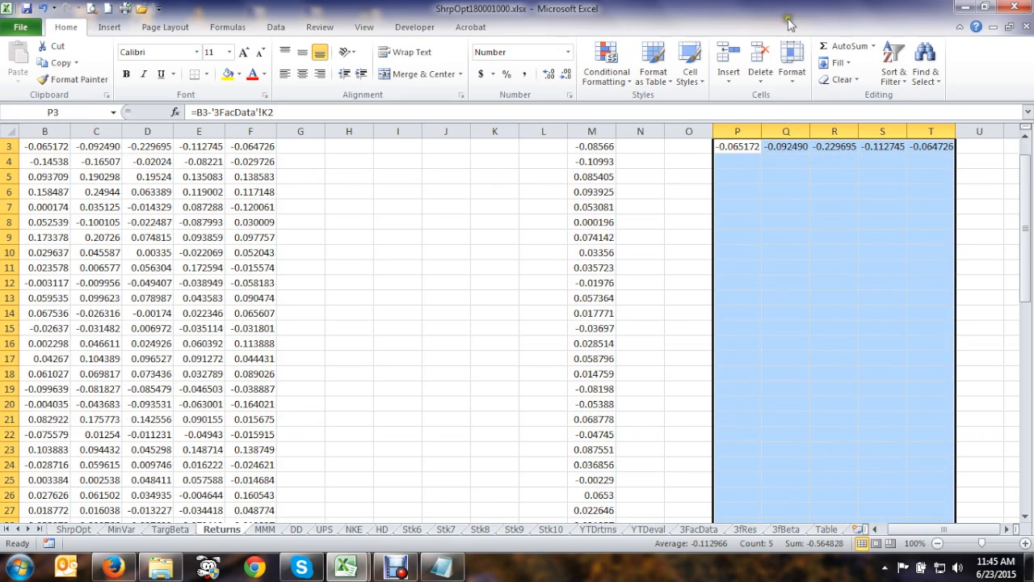
pyautogui.click(848, 64)
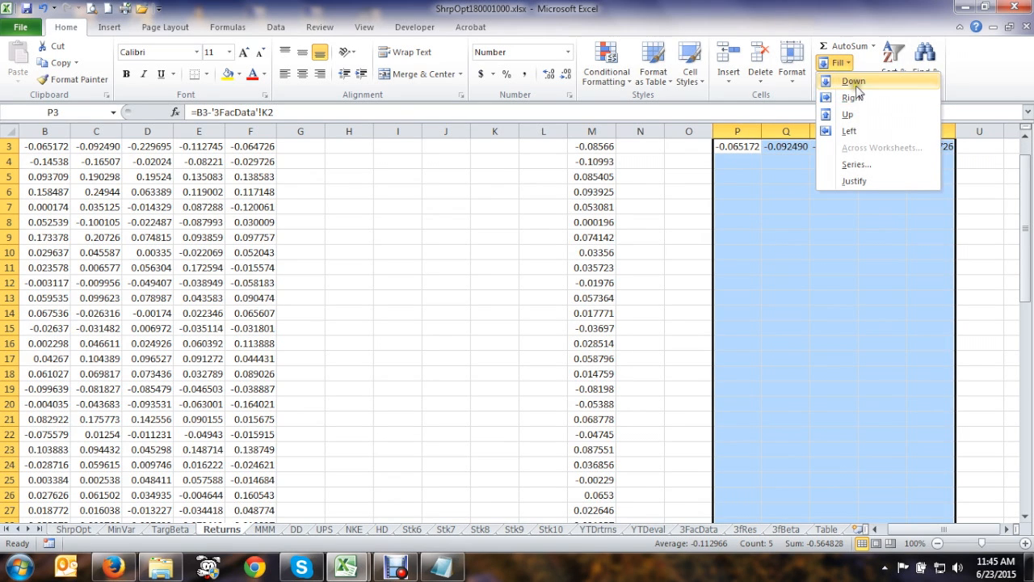
pyautogui.click(855, 82)
pyautogui.scroll(1, 759, 257)
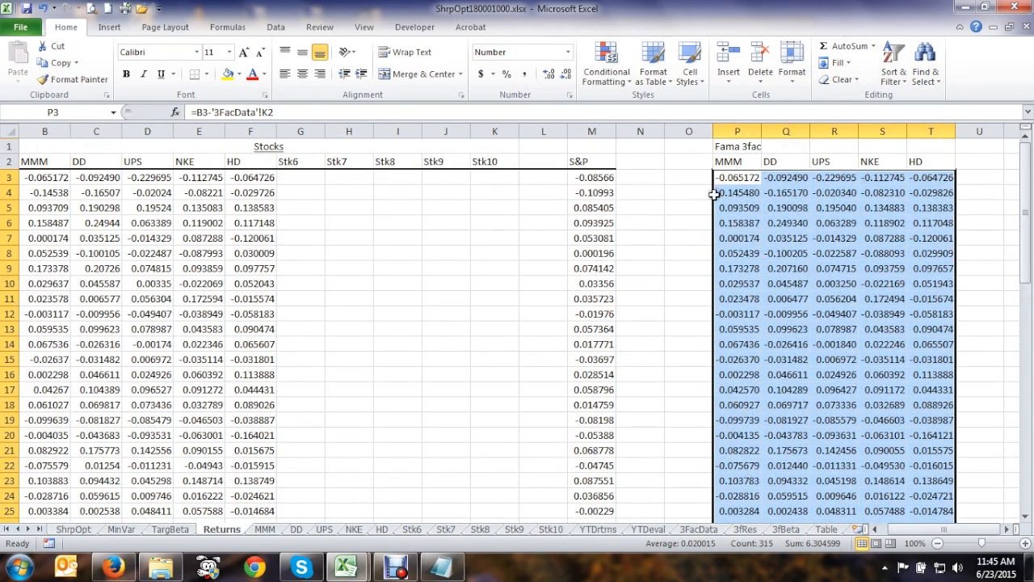
# Delete the surplus formulas in P63:T65 below the last row of stock returns
pyautogui.moveTo(1026, 250); pyautogui.dragTo(1030, 440)
pyautogui.moveTo(731, 480); pyautogui.dragTo(946, 515)
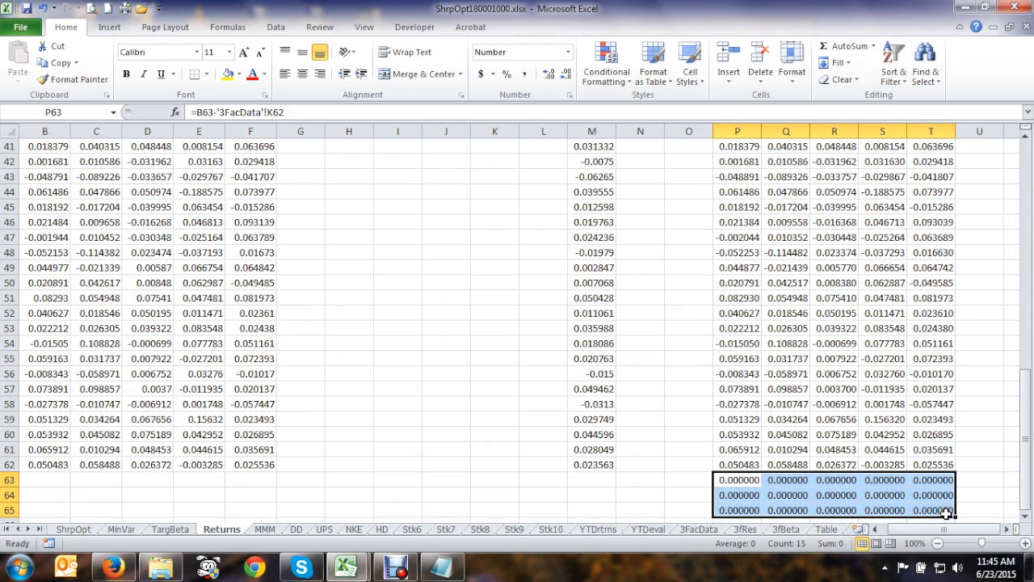
pyautogui.press('Delete')
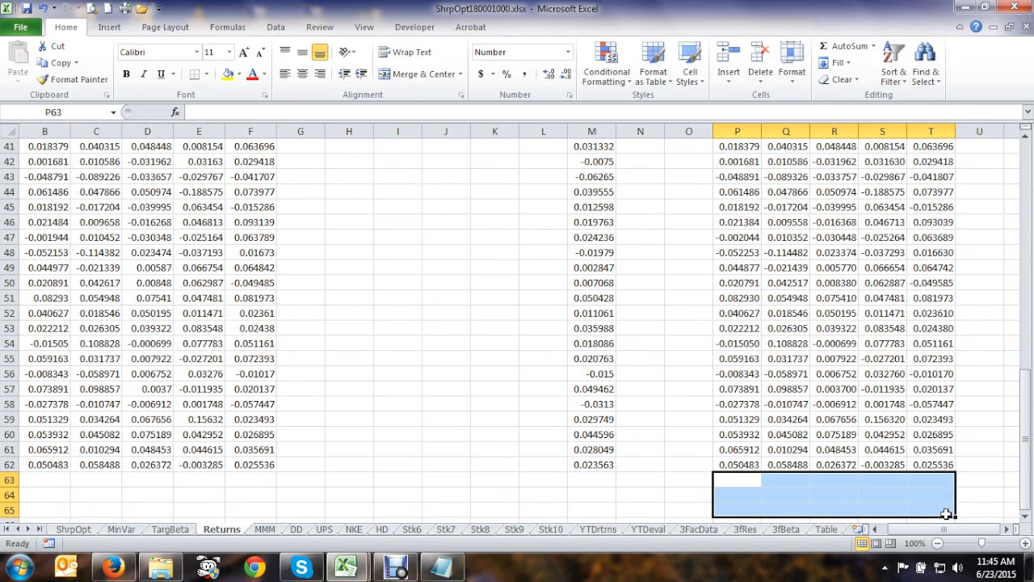
pyautogui.click(981, 449)
pyautogui.moveTo(1029, 447); pyautogui.dragTo(1009, 159)
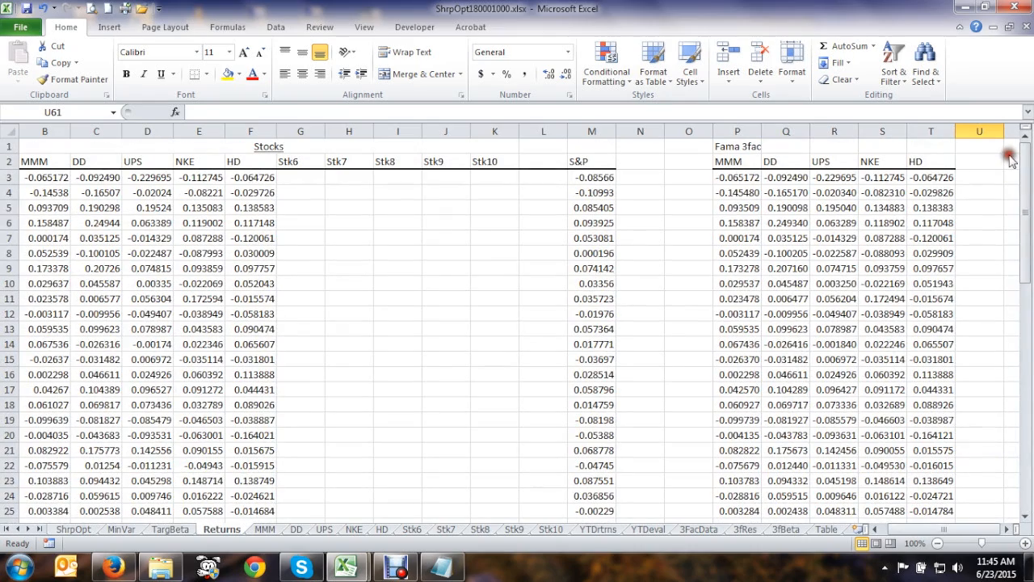
# Go to the 3FacData sheet and check in the Excel add-ins list whether Analysis ToolPak and Solver Add-in are enabled
pyautogui.click(697, 529)
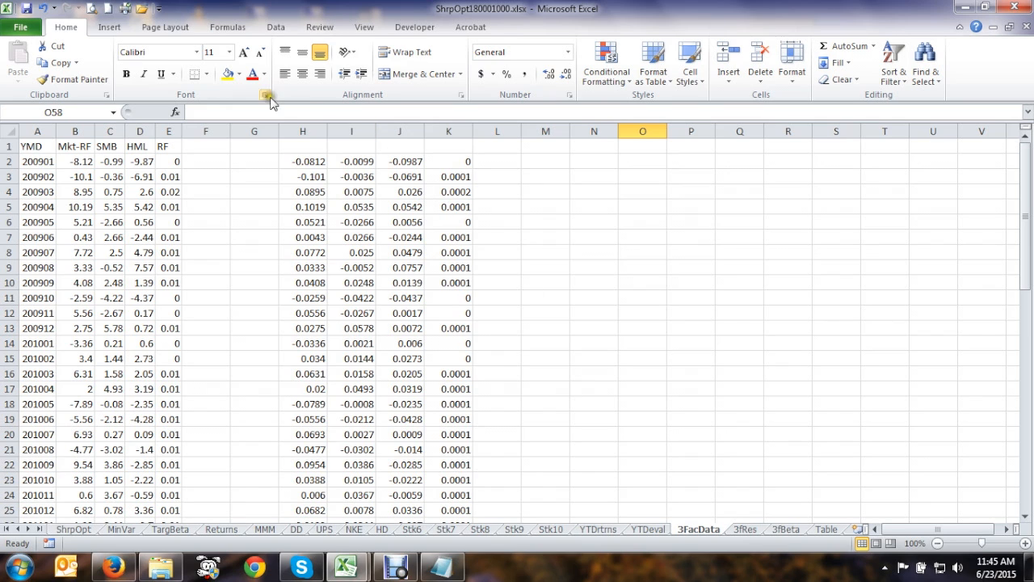
pyautogui.click(275, 26)
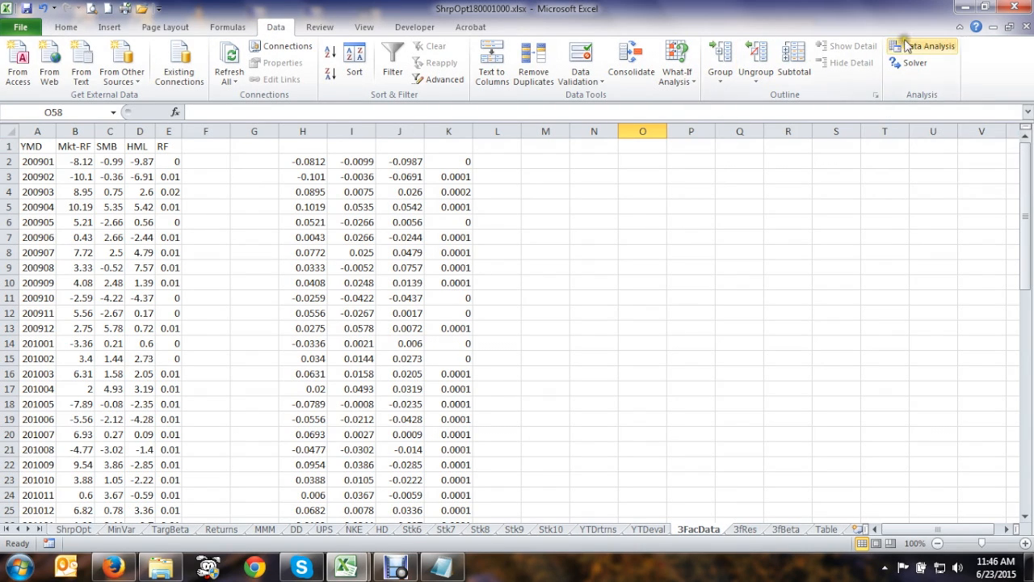
pyautogui.click(20, 27)
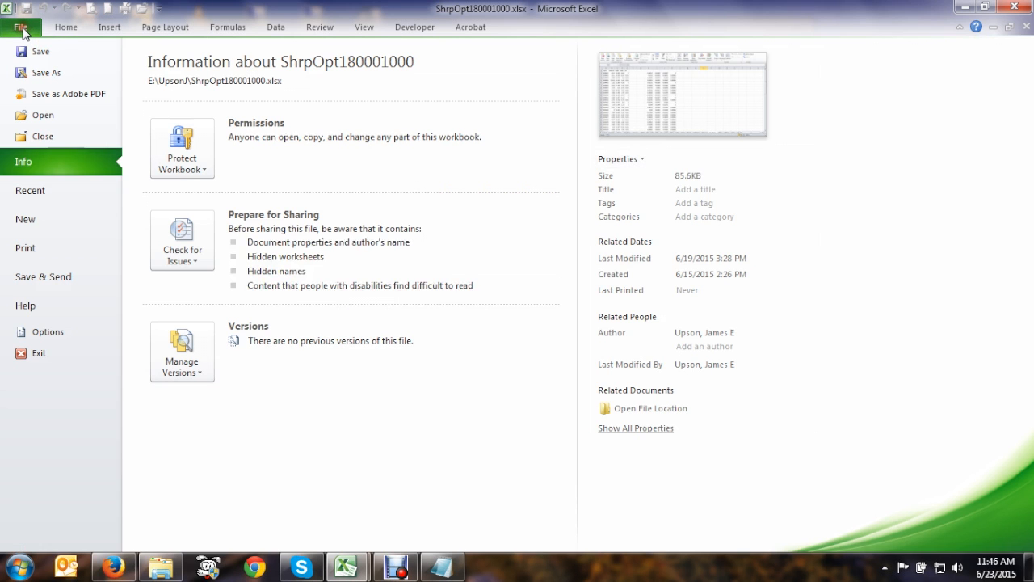
pyautogui.click(40, 328)
pyautogui.click(236, 224)
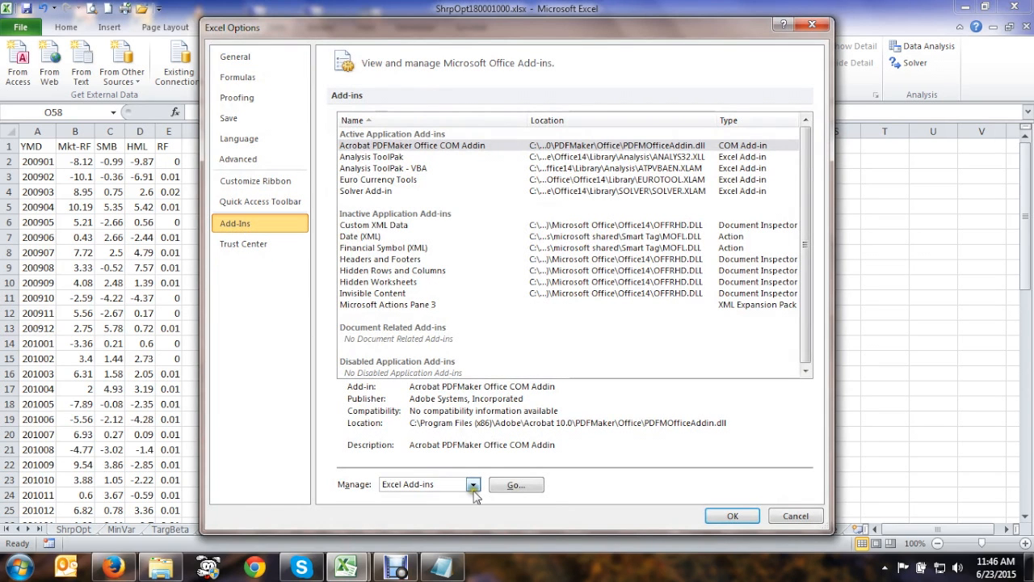
pyautogui.click(515, 485)
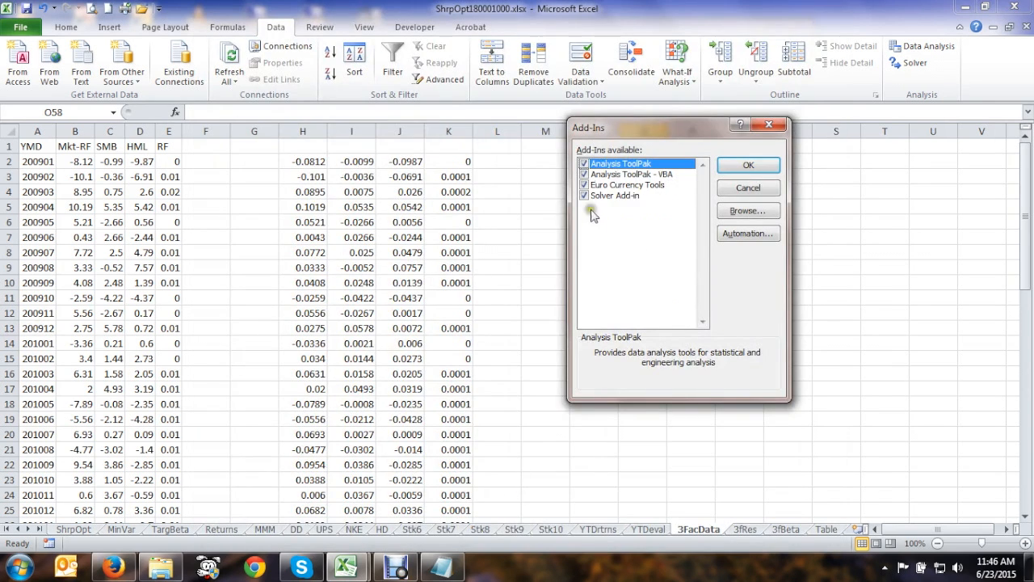
pyautogui.click(746, 168)
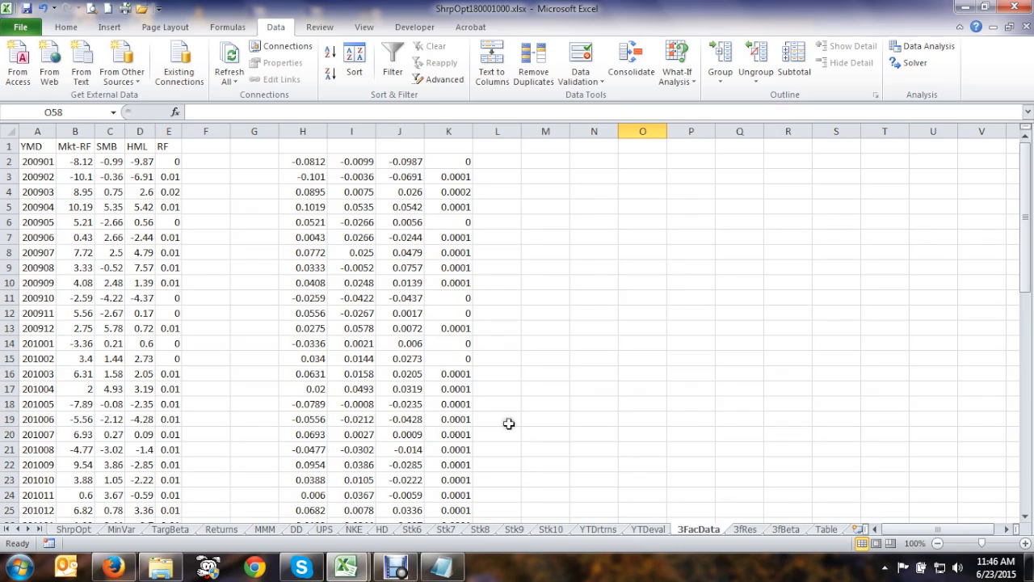
pyautogui.moveTo(1024, 239)
pyautogui.mouseDown()
pyautogui.moveTo(1024, 468)
pyautogui.moveTo(1027, 236)
pyautogui.mouseUp()
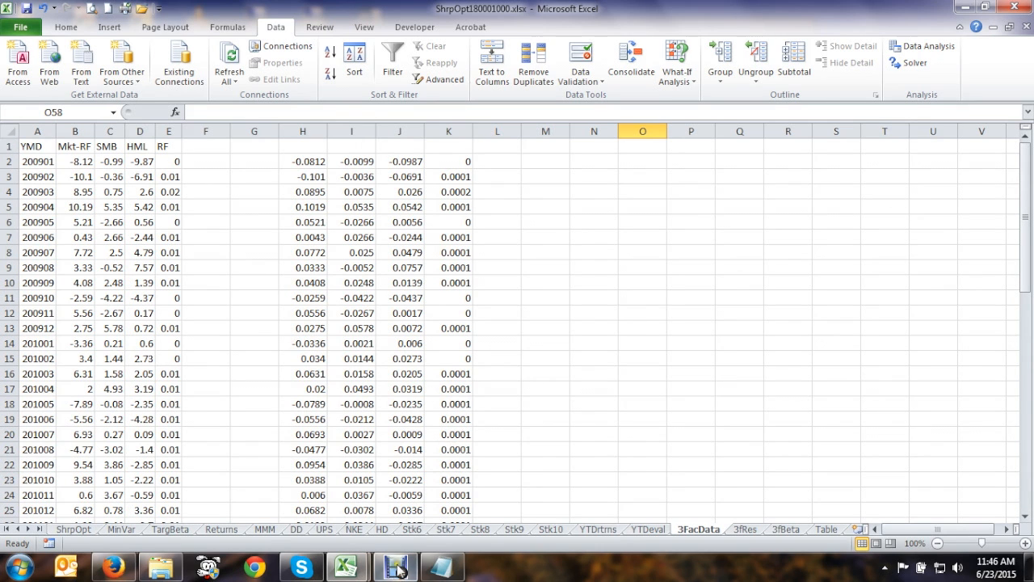
pyautogui.moveTo(394, 567)
pyautogui.click(394, 518)
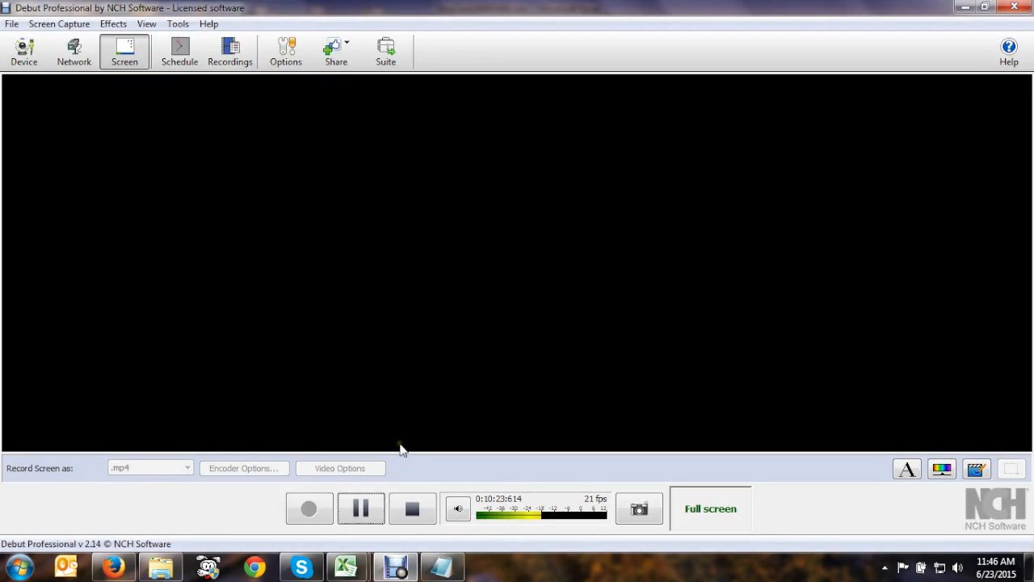